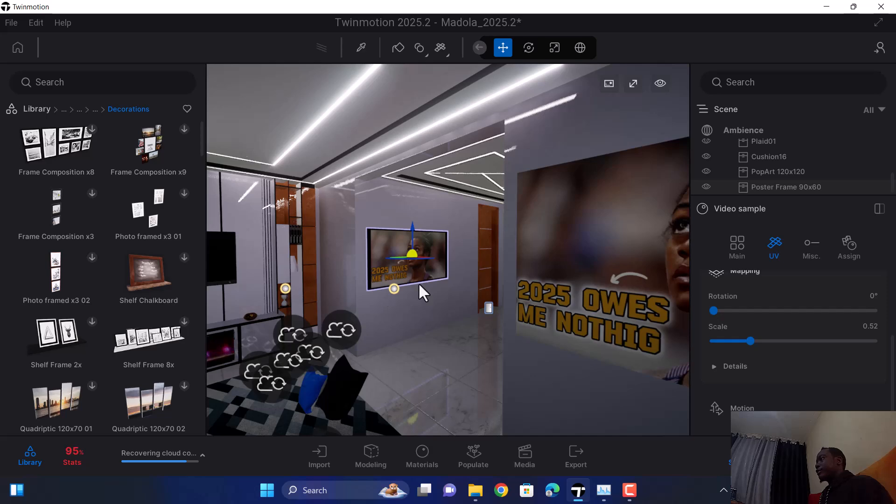
Examine the TV wall and the animated fireplace in the console from near and far.
right_drag(414, 275, 357, 289)
scroll(357, 288, down, 3)
scroll(365, 303, up, 4)
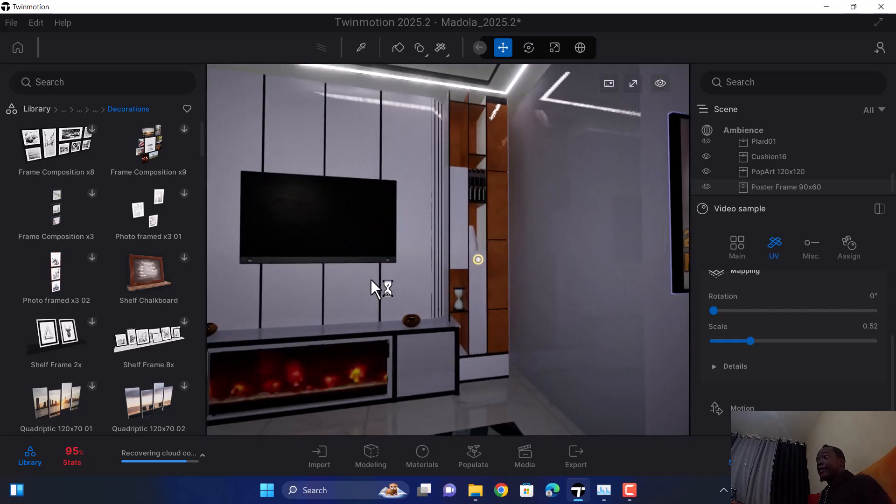
scroll(357, 268, up, 6)
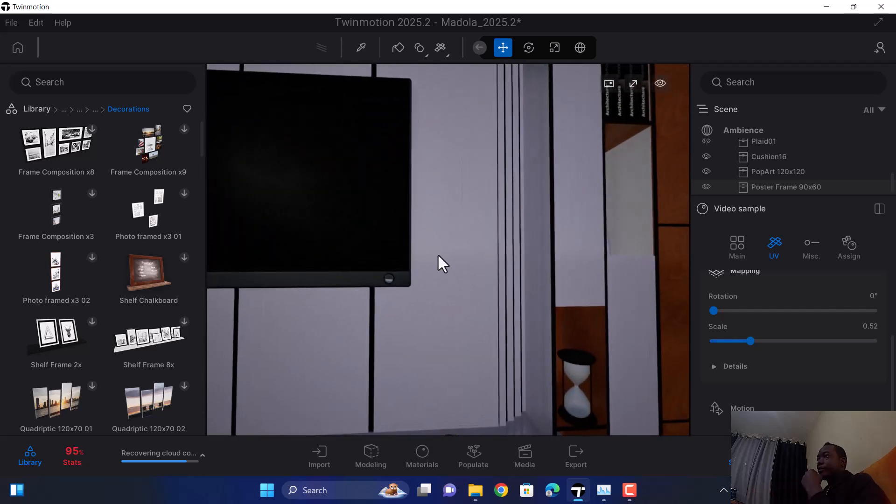
scroll(438, 255, down, 6)
right_drag(440, 256, 440, 183)
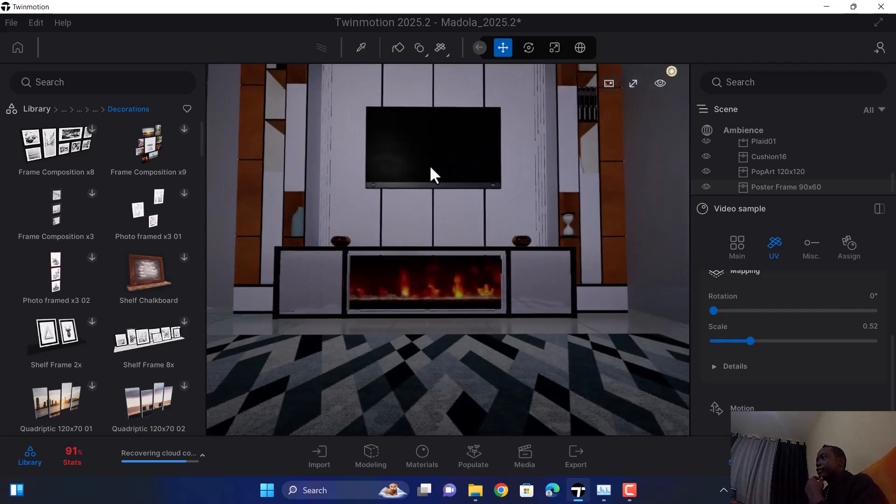
scroll(364, 310, up, 3)
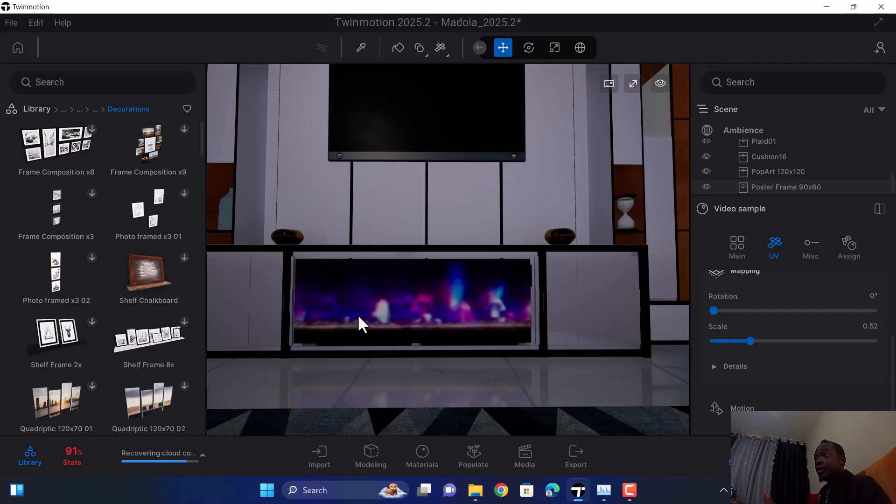
scroll(407, 329, down, 10)
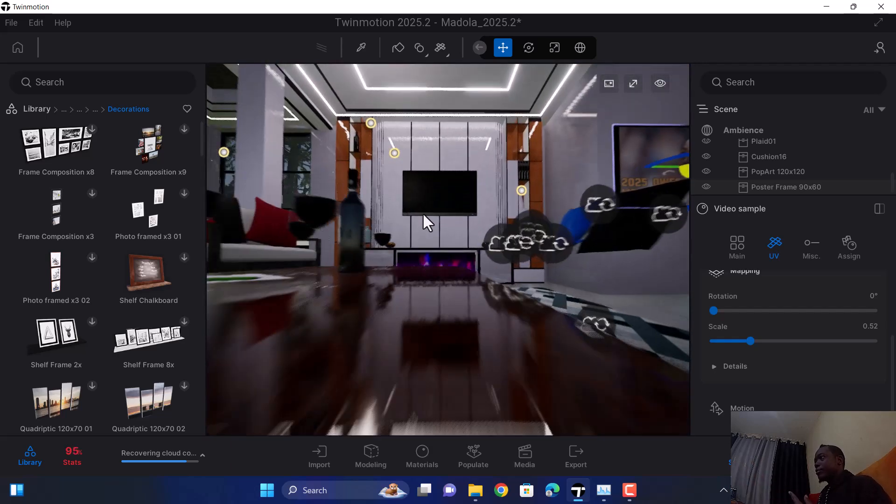
scroll(422, 216, up, 10)
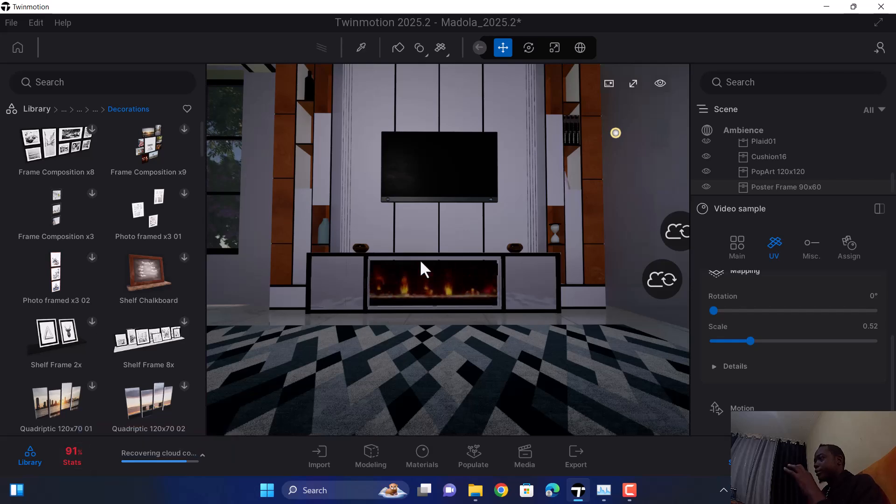
scroll(442, 223, up, 3)
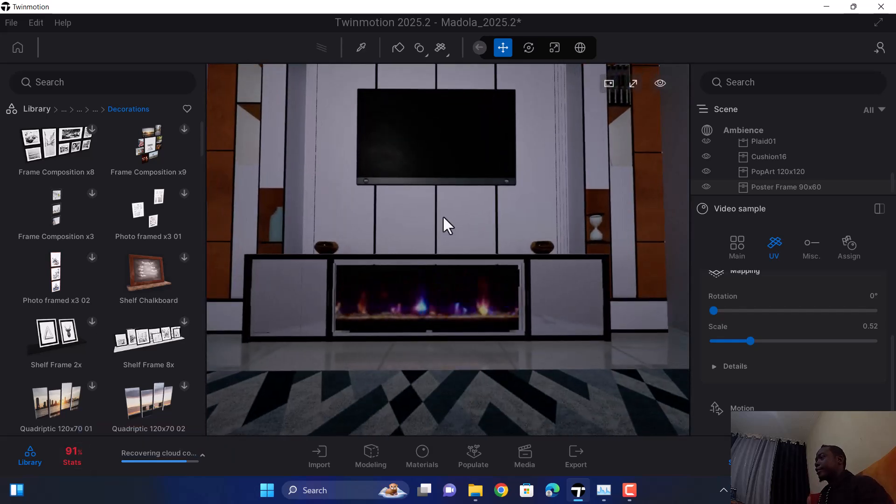
scroll(443, 215, down, 4)
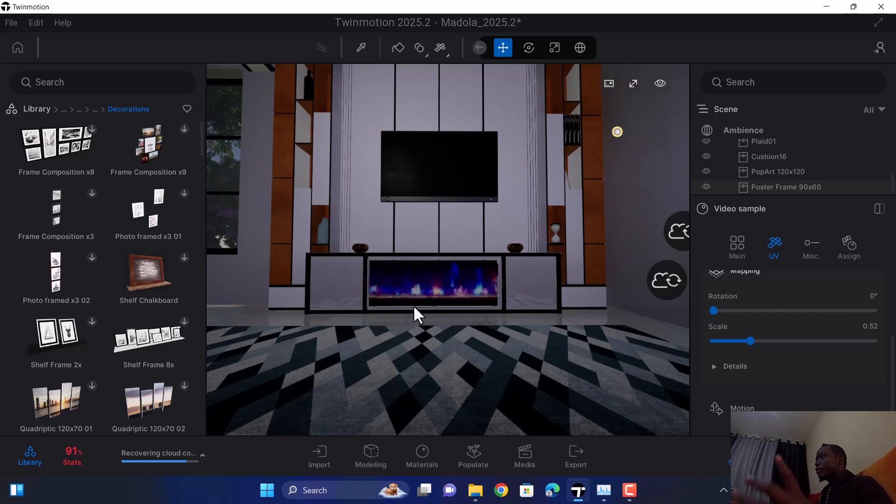
scroll(409, 275, up, 3)
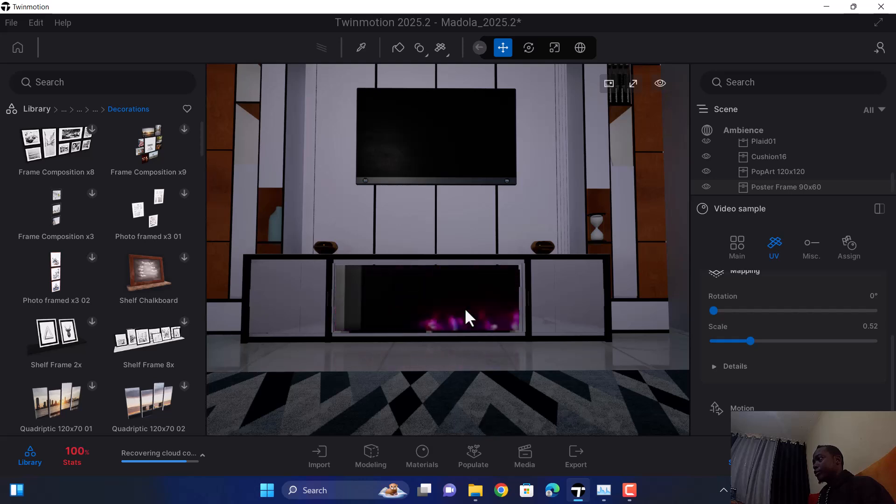
Undo the last three video material changes on the fireplace panel and return to the library's top level.
key(ctrl+z)
key(ctrl+z)
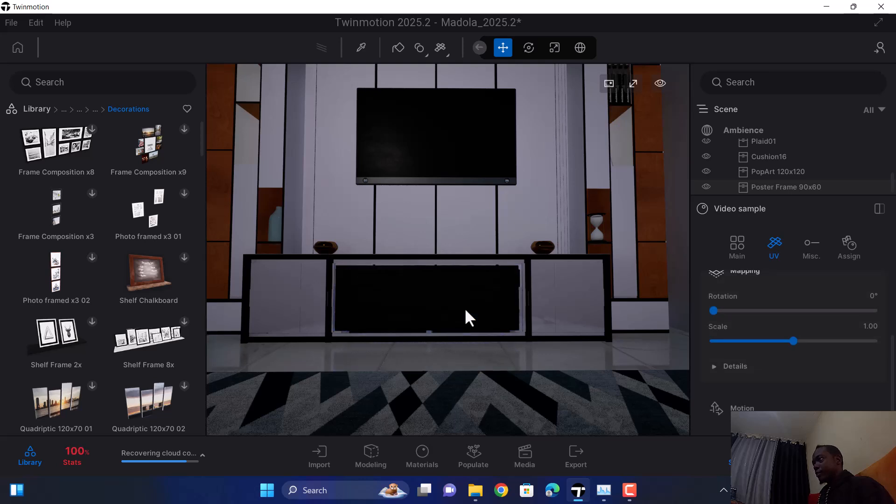
key(ctrl+z)
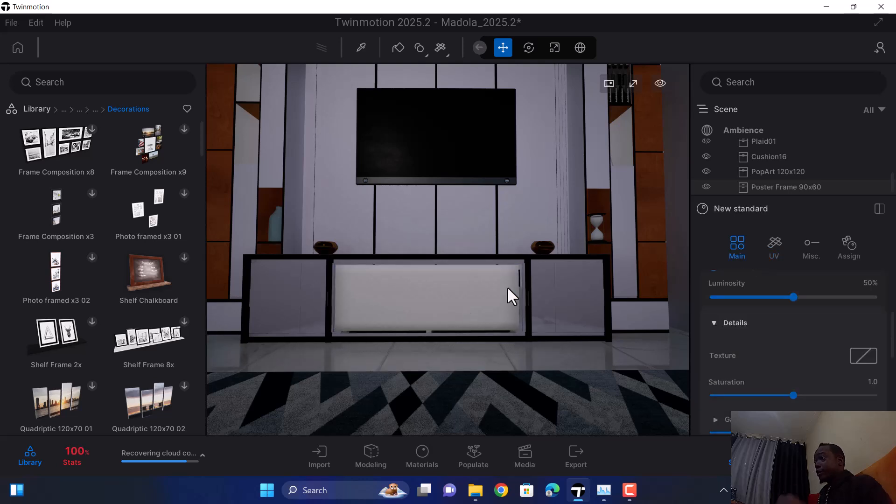
scroll(508, 289, down, 5)
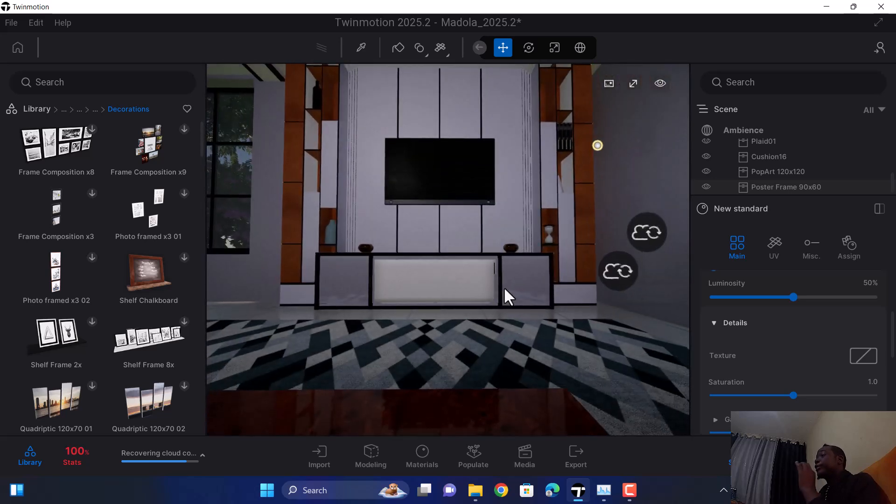
scroll(422, 280, up, 5)
scroll(422, 279, down, 5)
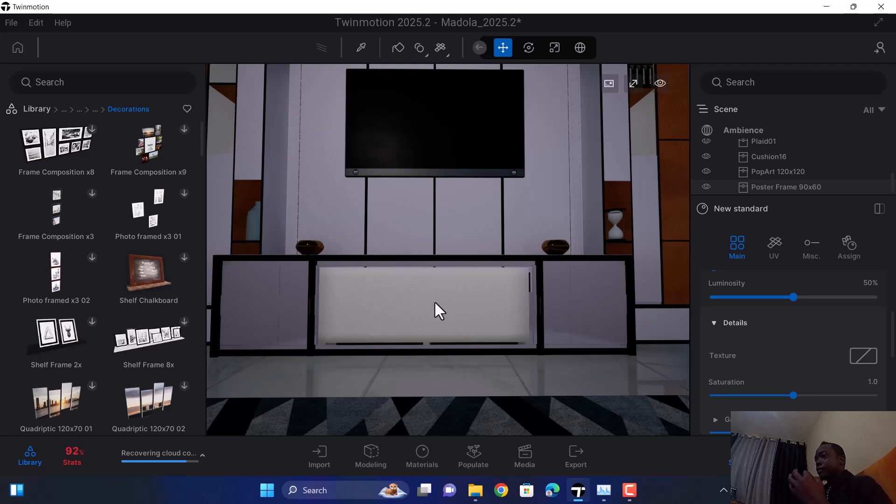
click(40, 112)
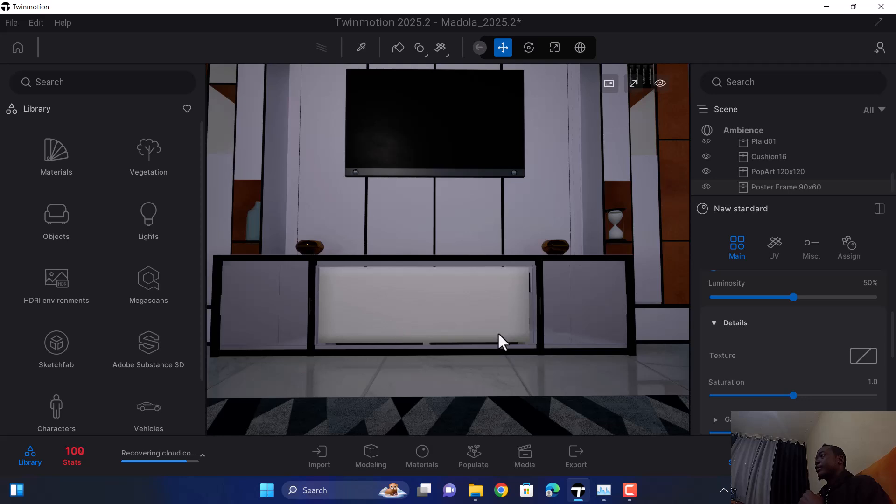
Inspect the fireplace TV stand's blank front panel and the television above it from several angles and distances.
scroll(353, 343, down, 5)
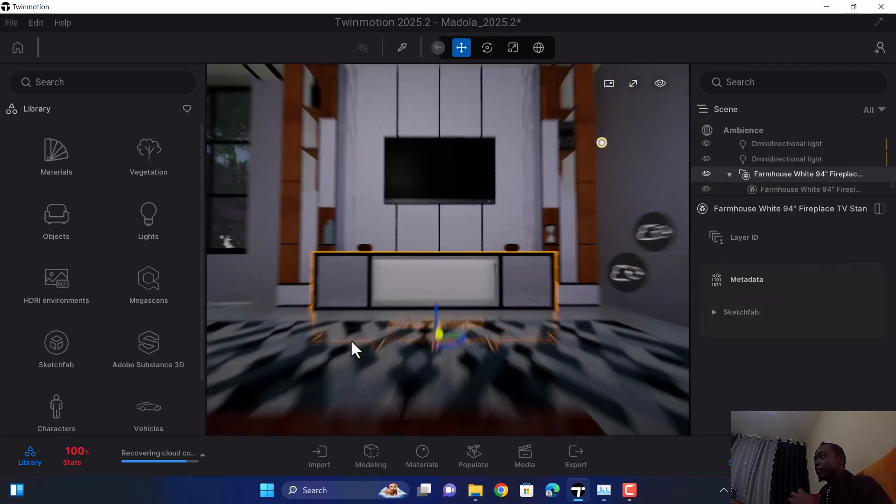
scroll(400, 313, up, 5)
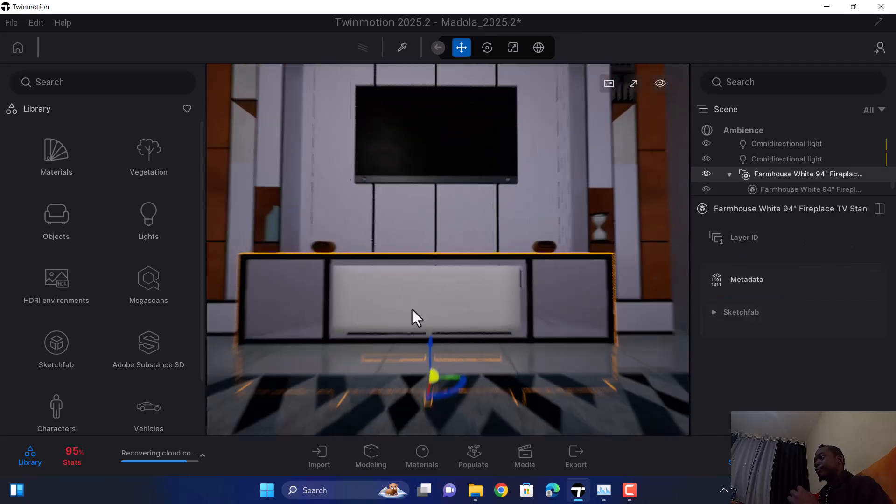
scroll(399, 285, down, 5)
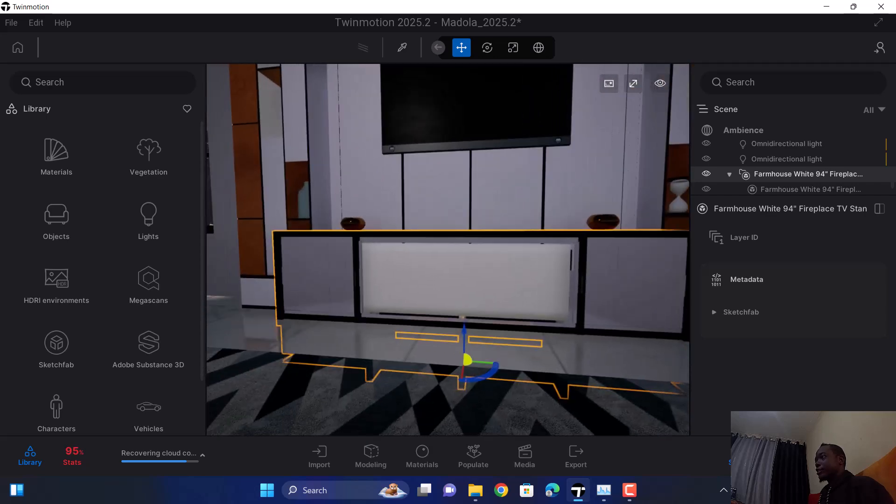
shift+middle_drag(432, 287, 441, 303)
scroll(443, 309, up, 2)
scroll(467, 322, up, 4)
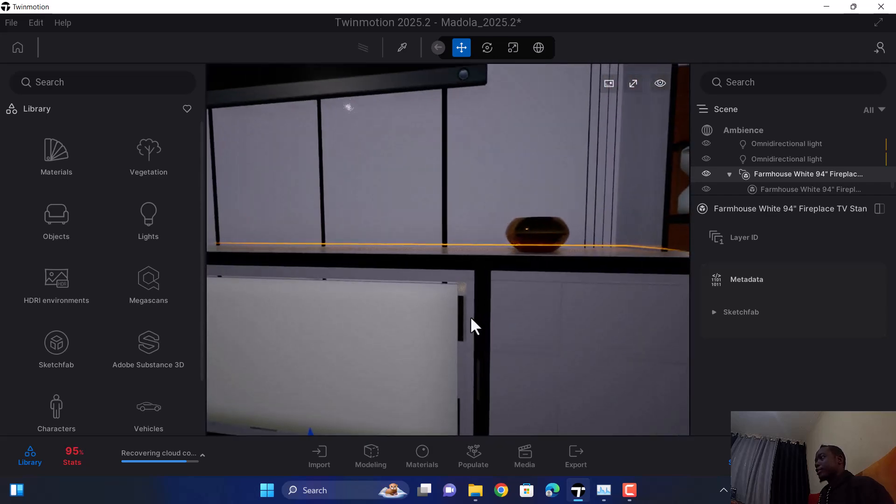
scroll(460, 300, up, 2)
scroll(462, 289, down, 5)
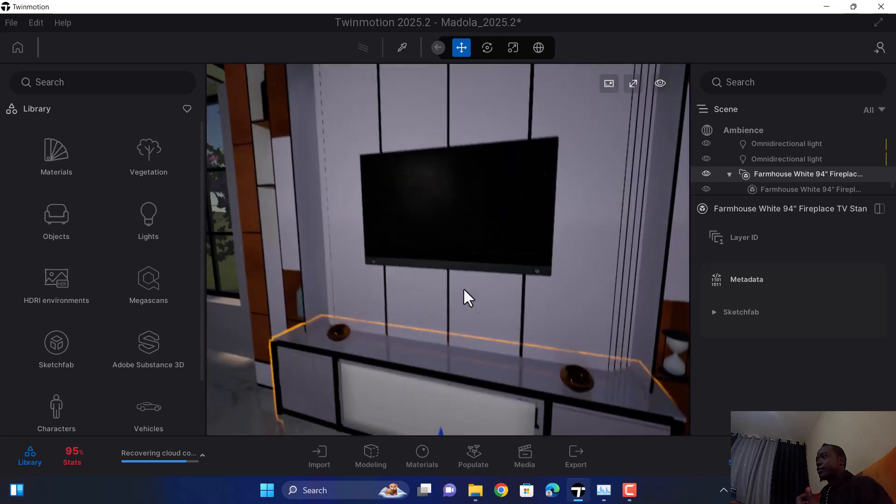
mouse_move(460, 337)
middle_down()
mouse_move(477, 279)
mouse_move(457, 350)
middle_up()
right_drag(467, 303, 537, 259)
middle_drag(524, 345, 518, 258)
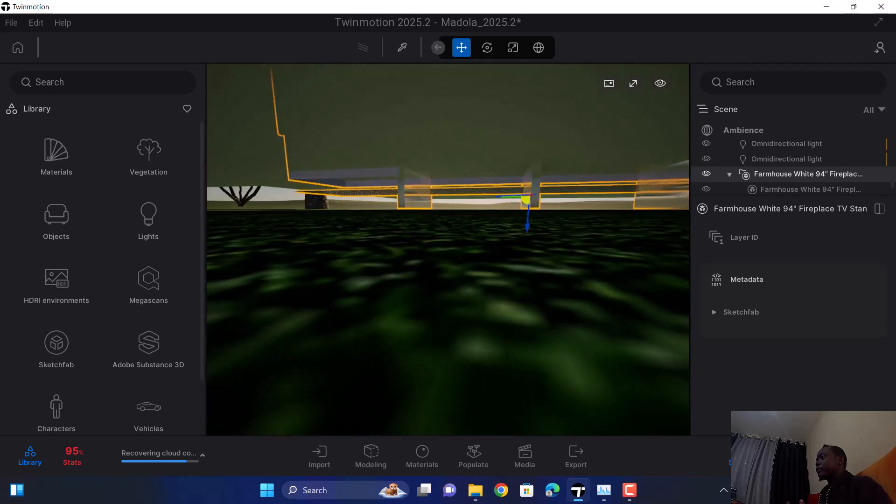
right_drag(518, 258, 480, 186)
middle_drag(480, 186, 504, 341)
key(s)
right_drag(387, 289, 437, 288)
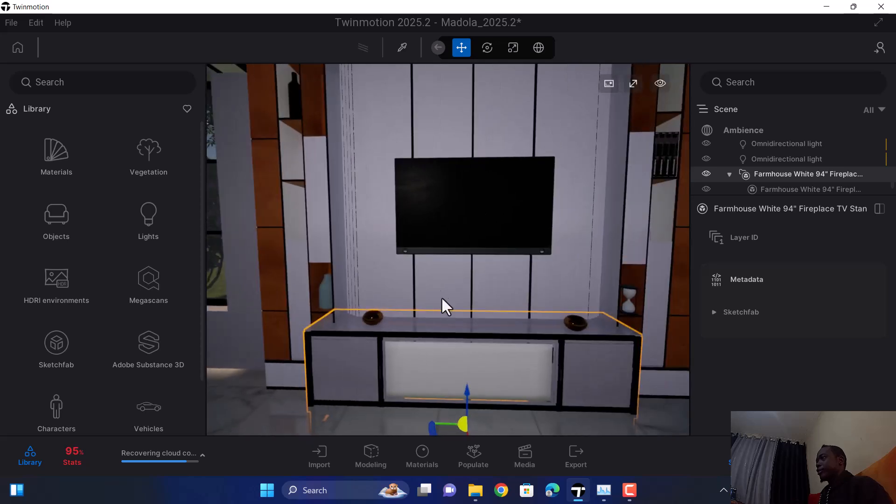
scroll(461, 341, up, 3)
middle_drag(461, 340, 406, 88)
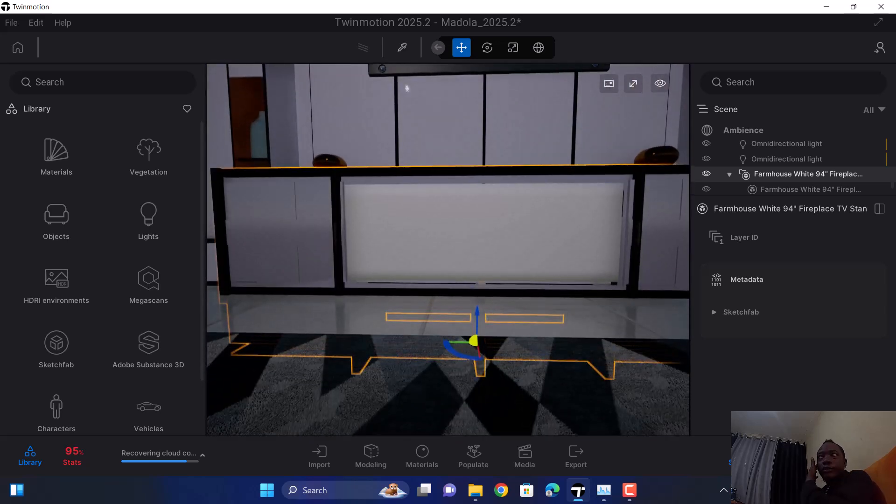
scroll(464, 301, up, 3)
scroll(464, 302, down, 5)
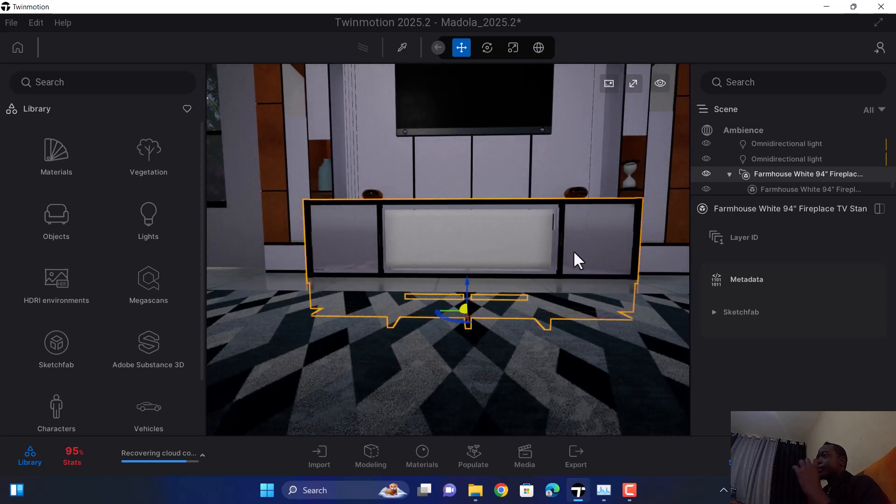
scroll(500, 236, down, 3)
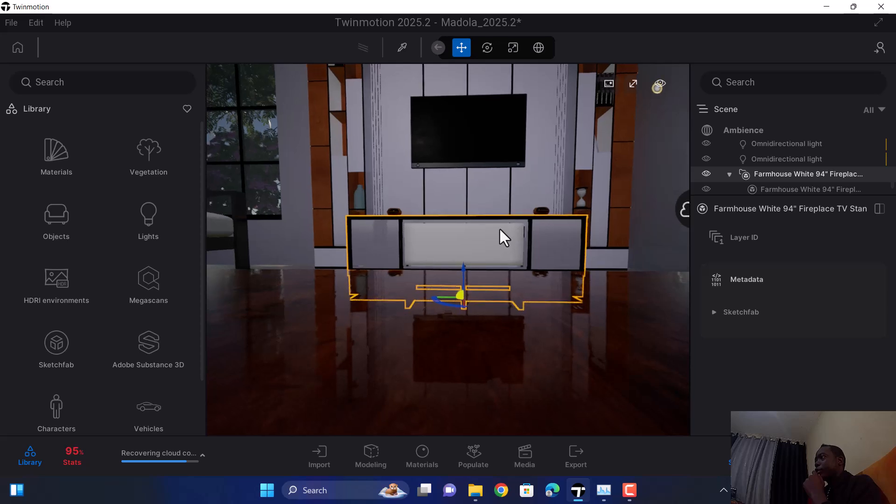
scroll(499, 228, up, 3)
scroll(495, 223, up, 3)
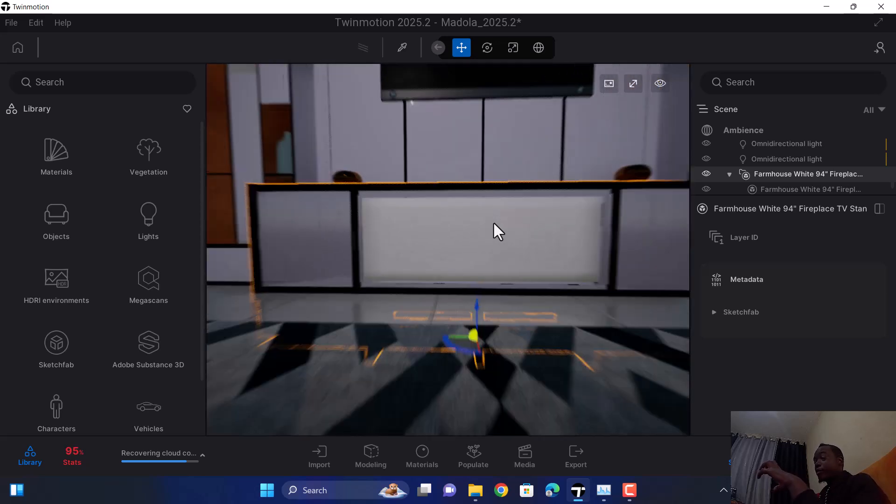
right_drag(494, 223, 495, 208)
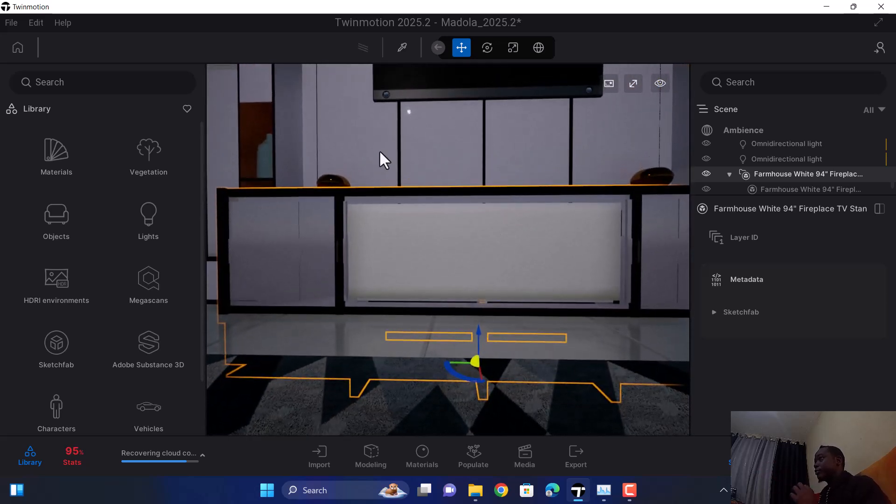
scroll(412, 201, down, 5)
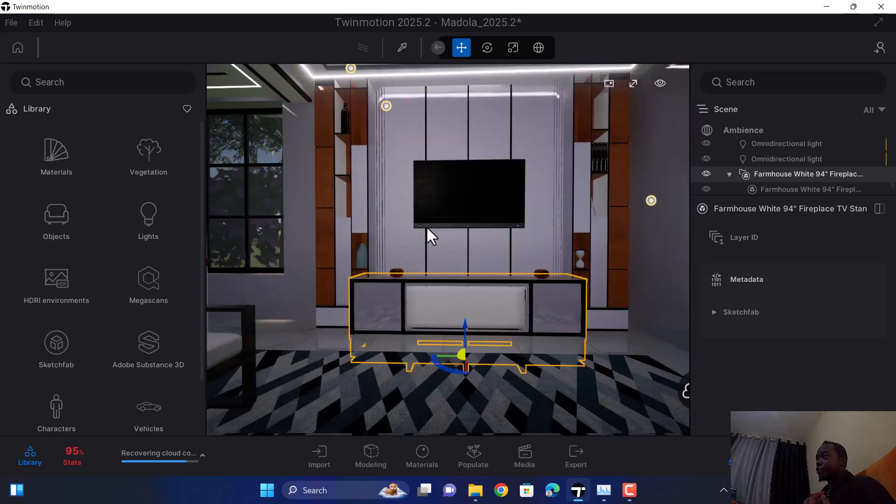
scroll(426, 228, up, 3)
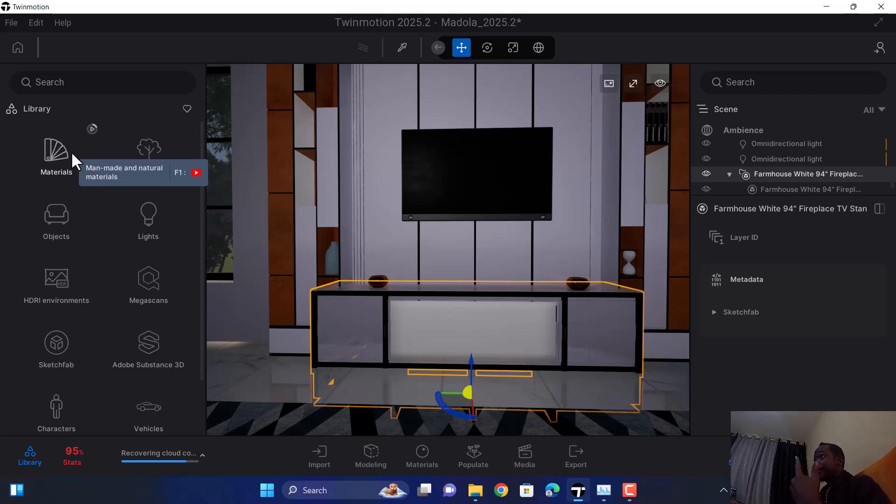
Apply the Video sample material from the library's Videos materials to the wall-mounted television screen.
click(65, 155)
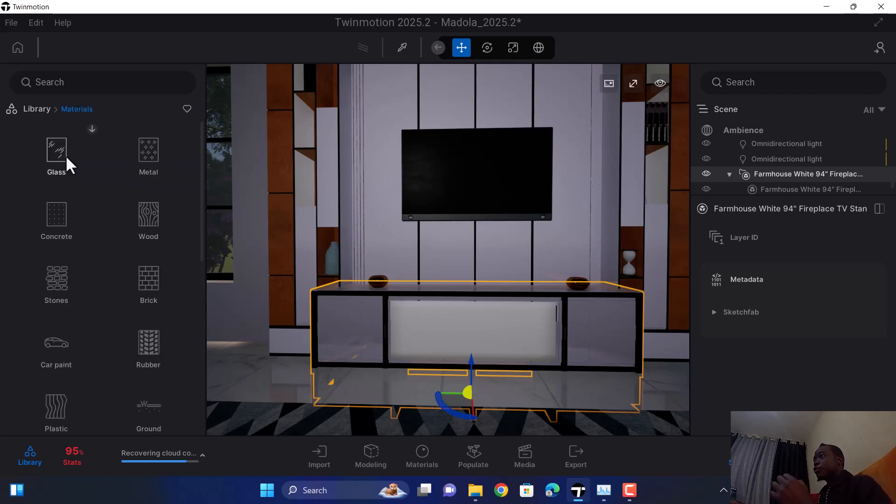
scroll(78, 186, down, 5)
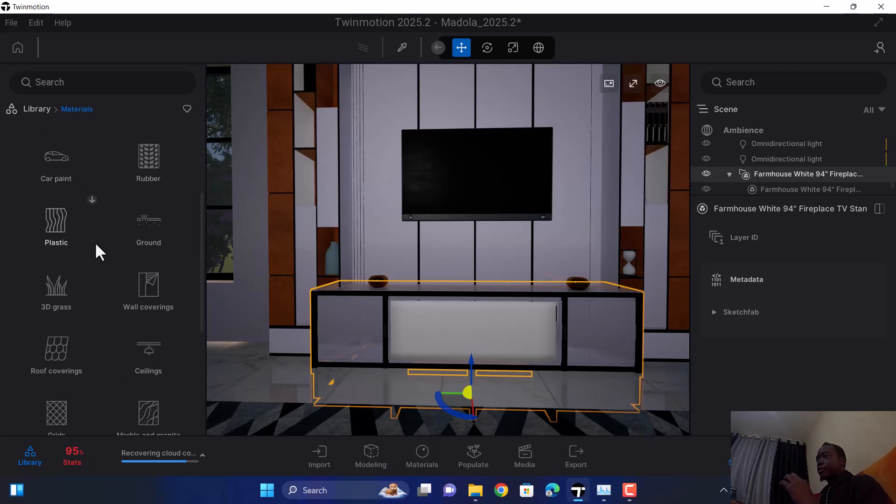
scroll(96, 251, down, 3)
scroll(96, 241, down, 4)
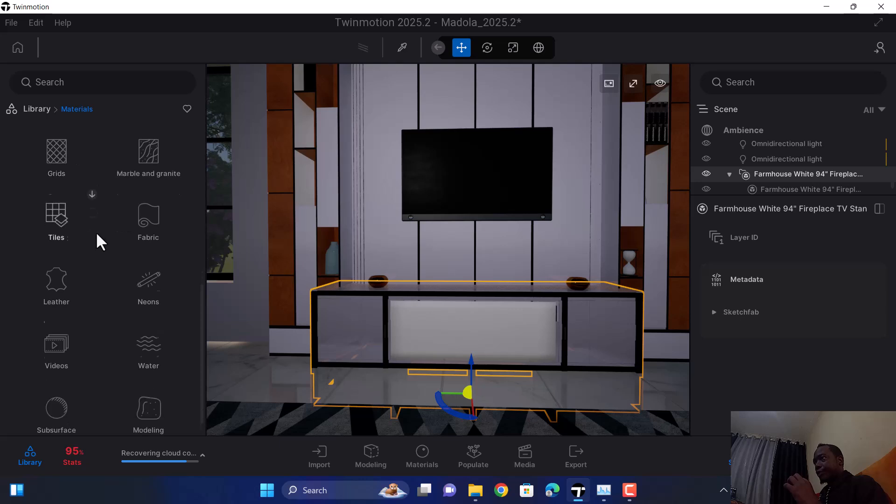
click(50, 375)
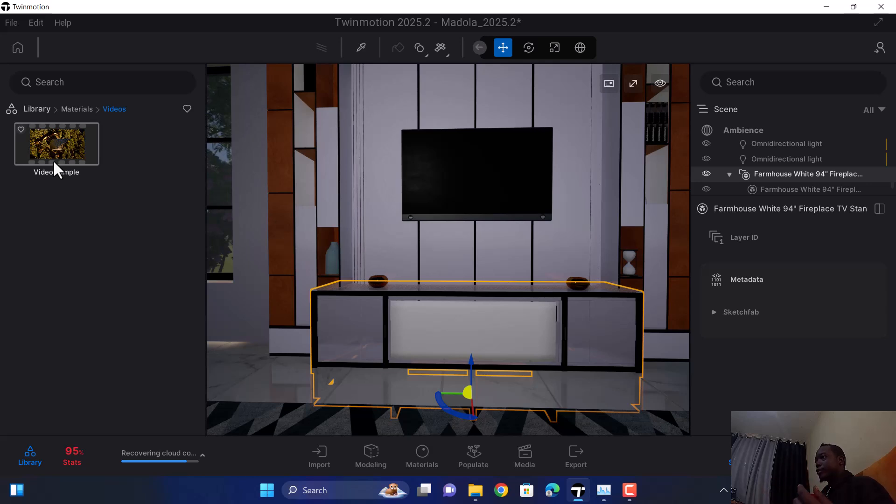
drag(54, 154, 391, 177)
drag(471, 189, 467, 185)
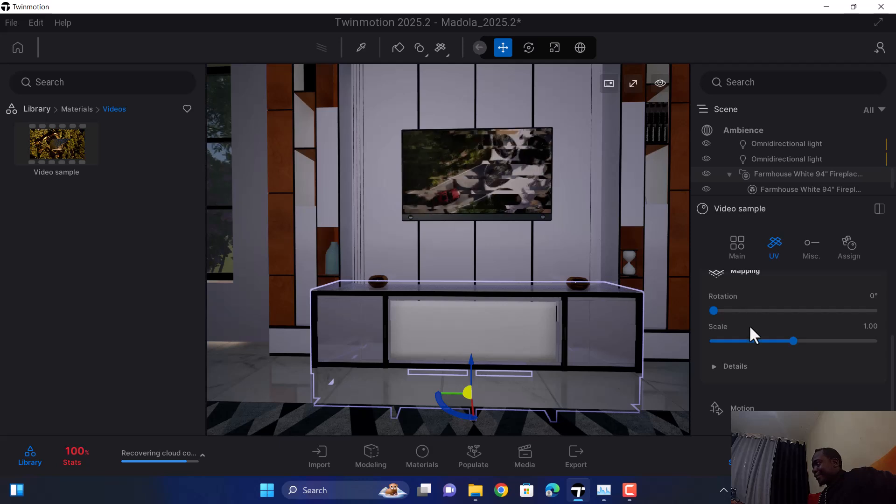
Examine the Video sample material's UV mapping settings, including its stretch and offset details, and its preview options.
scroll(768, 341, up, 3)
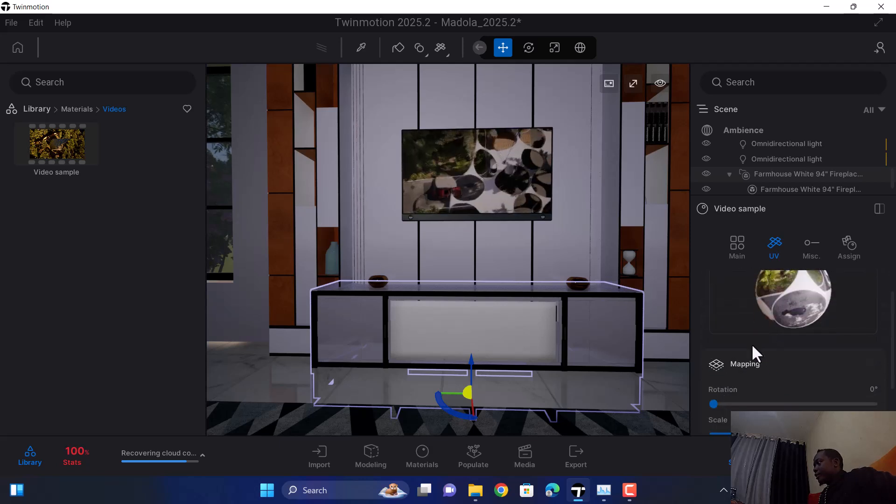
scroll(751, 344, down, 2)
scroll(755, 330, up, 3)
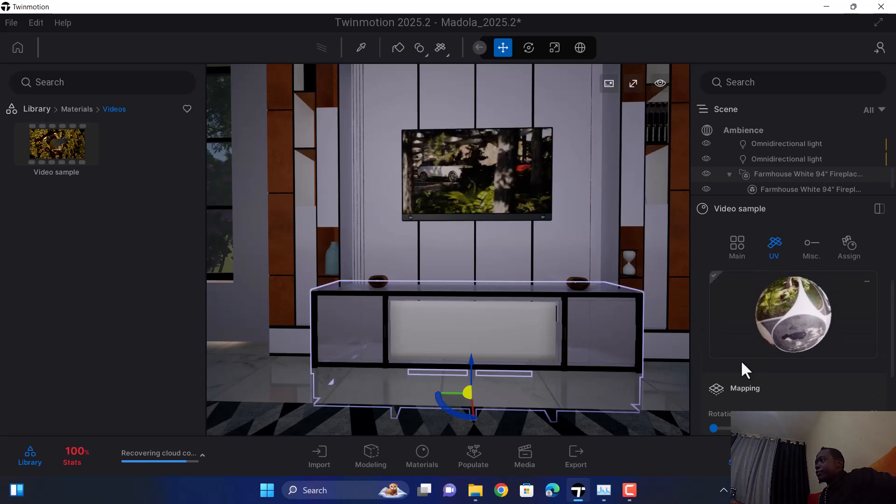
scroll(742, 366, down, 3)
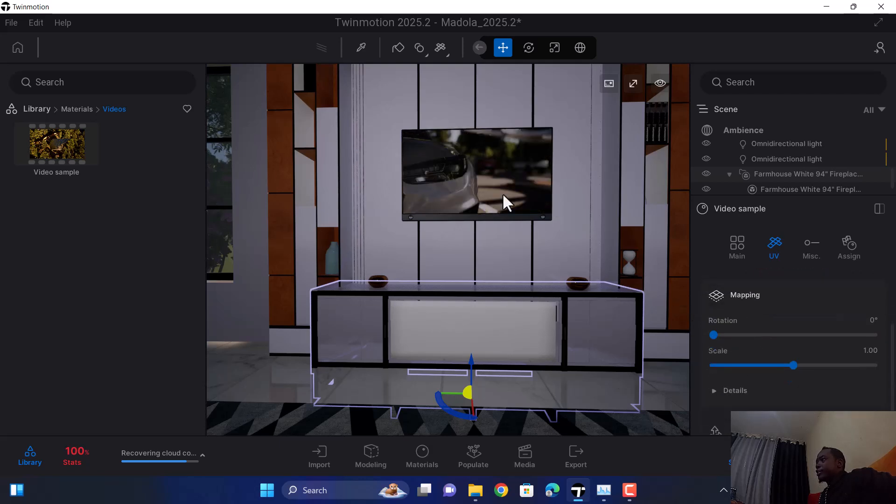
click(713, 393)
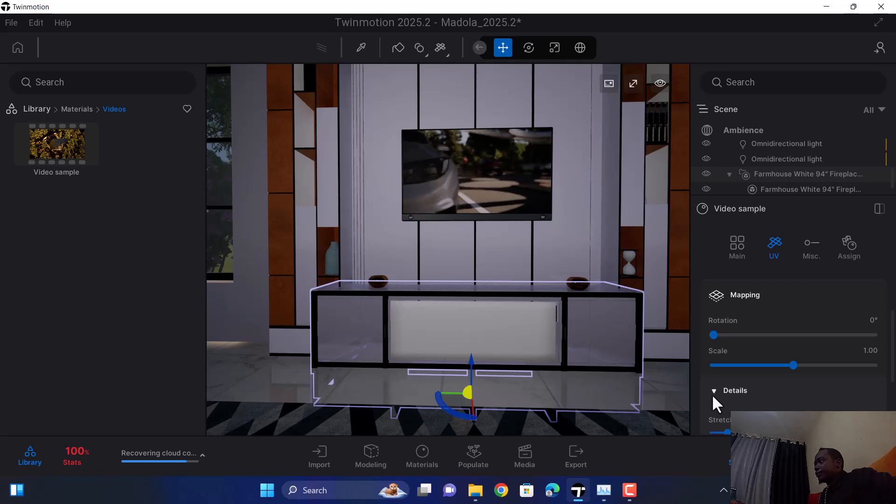
scroll(721, 394, down, 4)
scroll(740, 376, down, 2)
scroll(741, 375, up, 2)
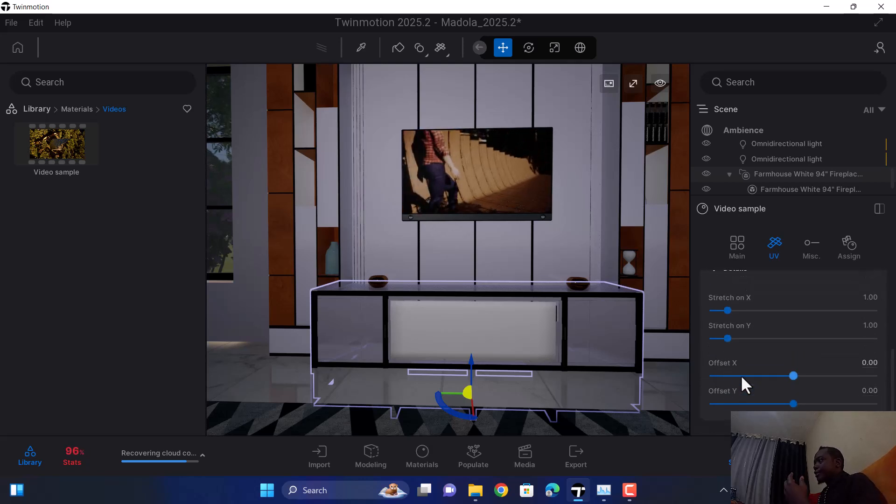
scroll(740, 367, up, 5)
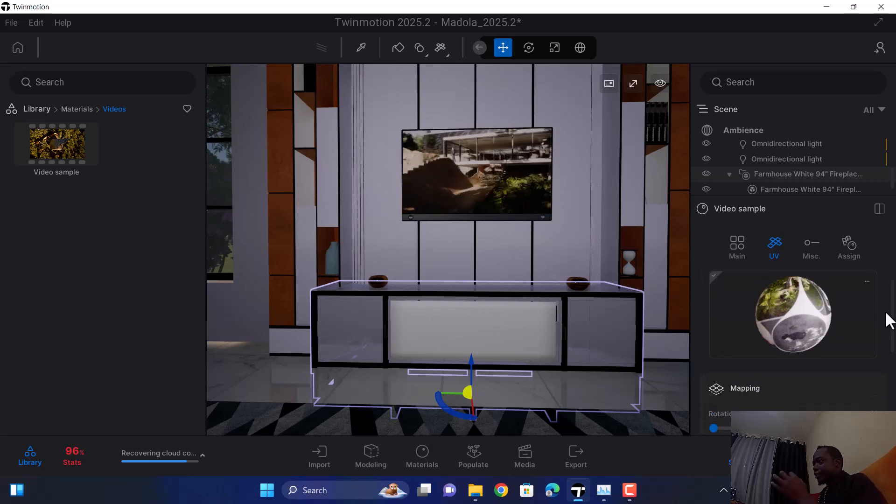
click(868, 282)
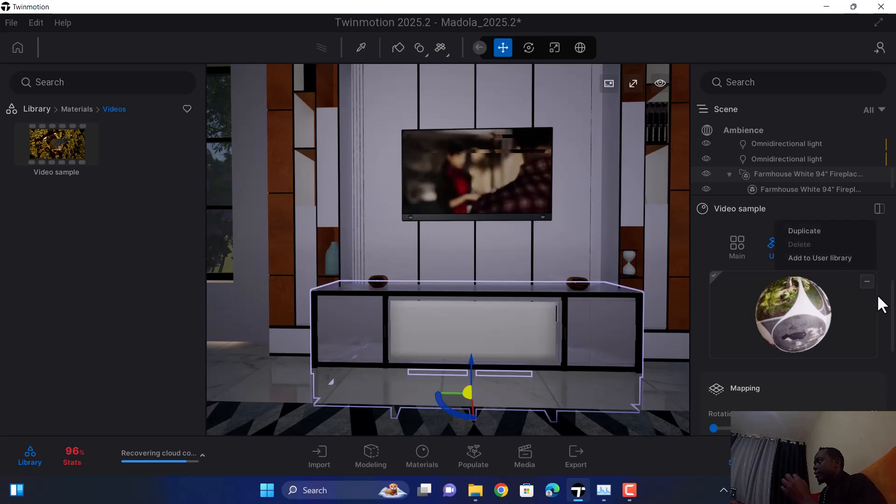
Try to load "Robo fall_ Volodya robot stumbles in the streets.mp4" from Downloads as the video source of the television's material.
click(731, 241)
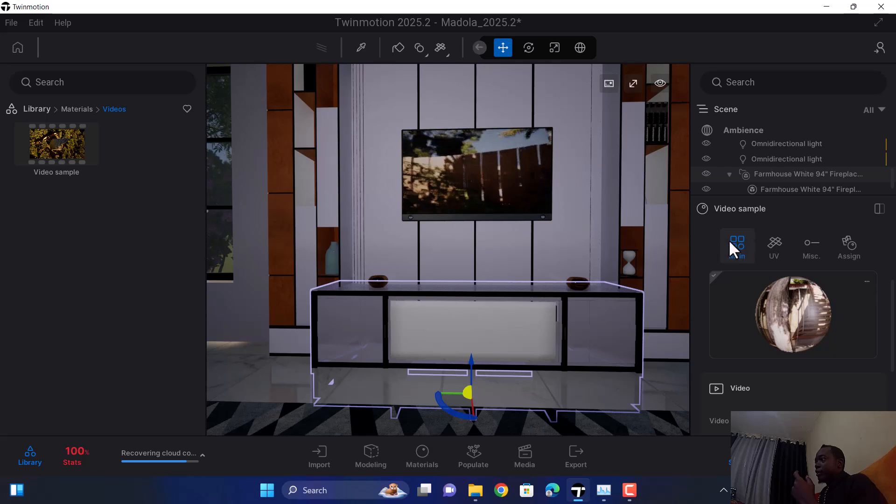
scroll(752, 327, down, 1)
scroll(755, 340, up, 1)
scroll(793, 355, down, 1)
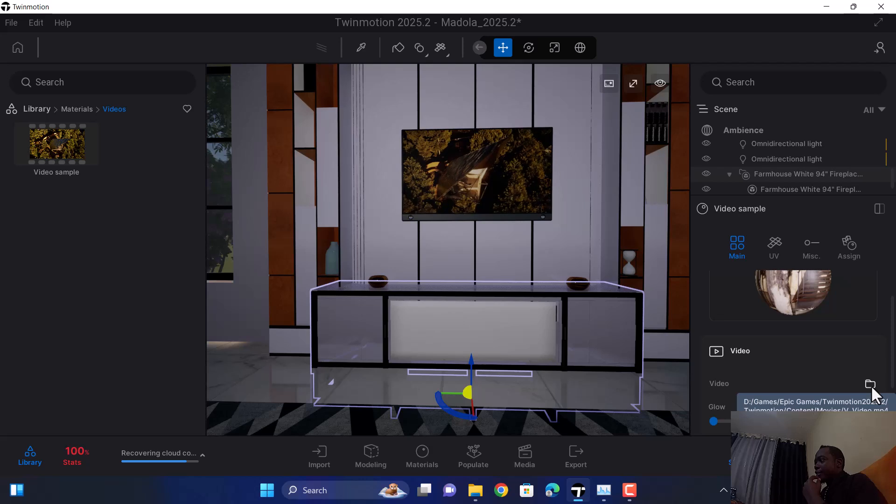
right_click(862, 383)
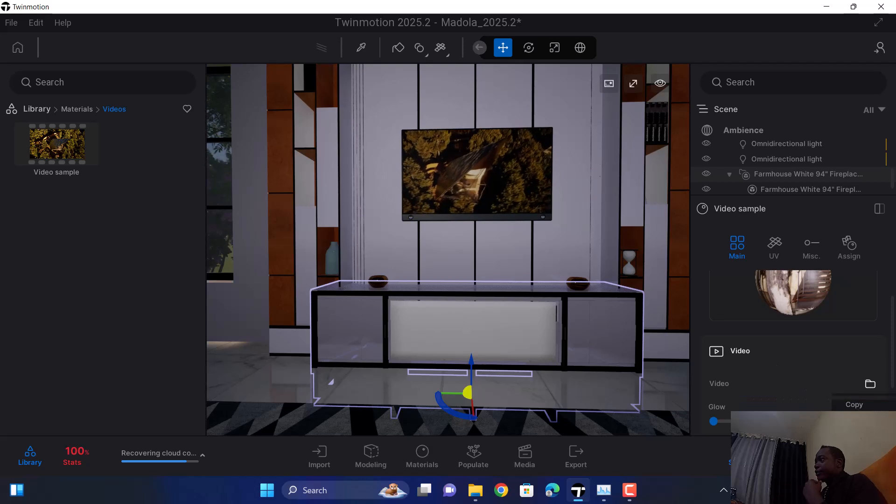
click(869, 384)
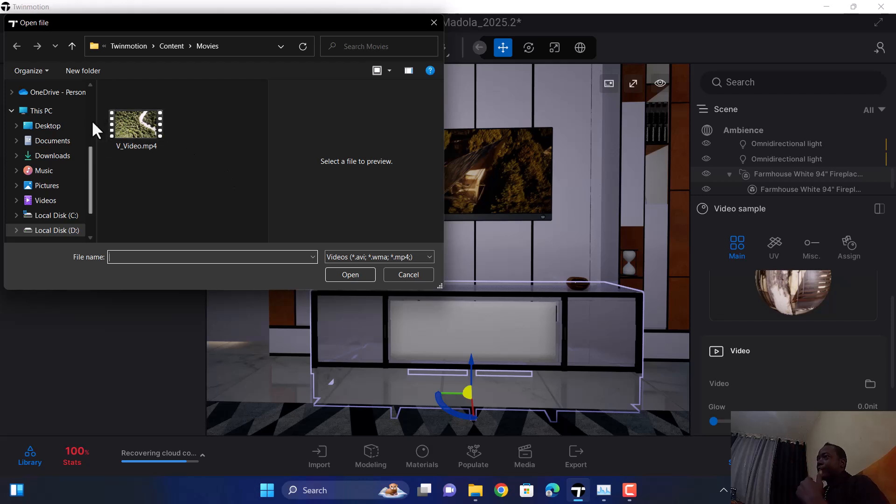
click(57, 155)
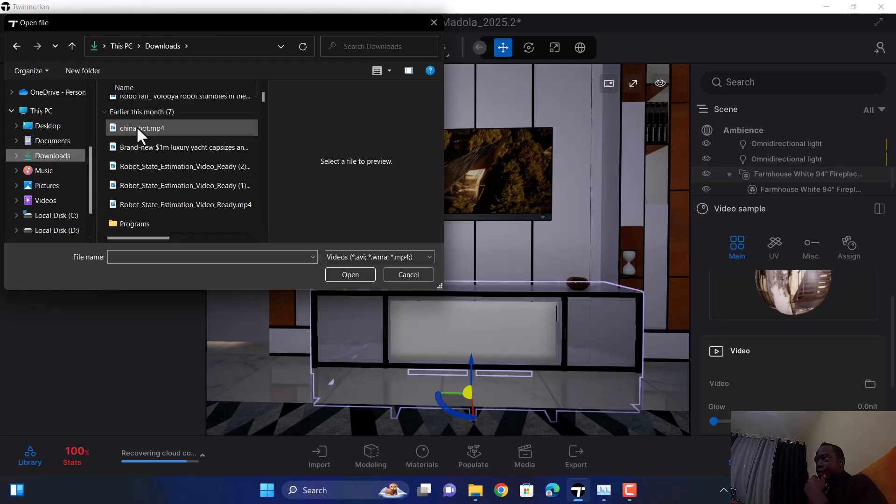
click(152, 150)
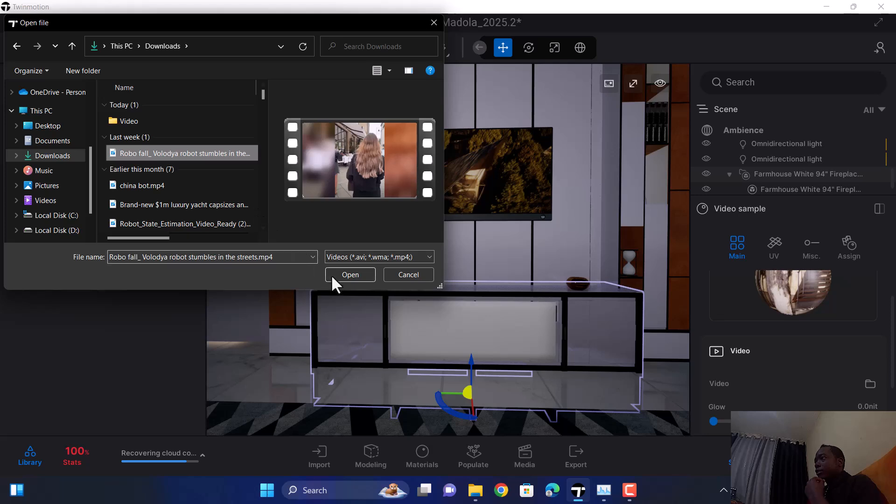
click(350, 276)
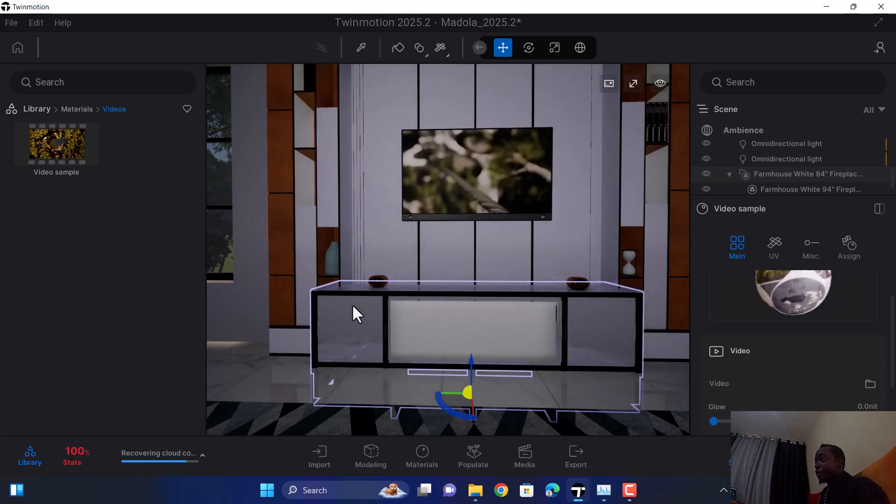
Undo the video material change on the wall-mounted television screen.
key(ctrl+z)
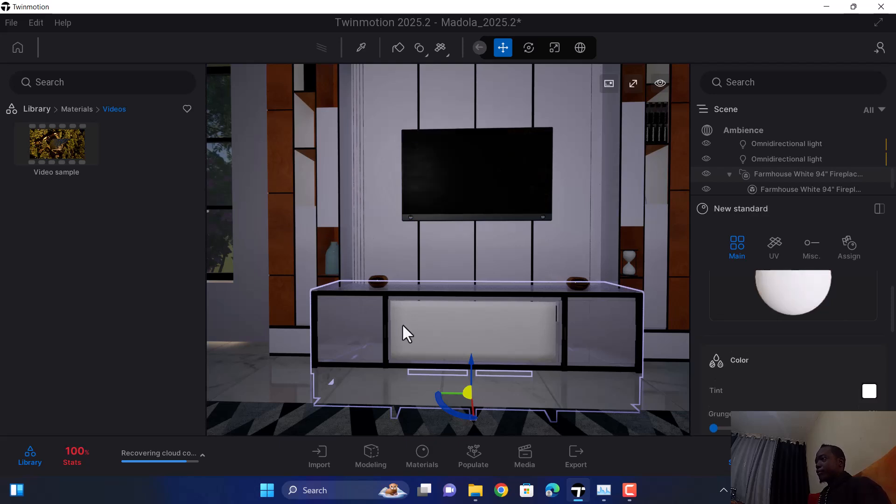
scroll(406, 340, up, 3)
scroll(405, 341, down, 3)
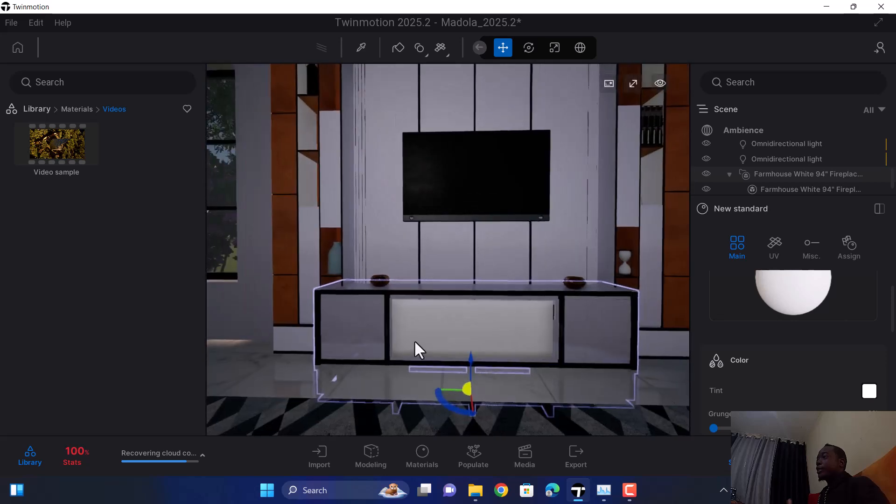
Apply the library's Video sample material to the fireplace TV stand's front panel and review its main video settings.
drag(68, 148, 451, 333)
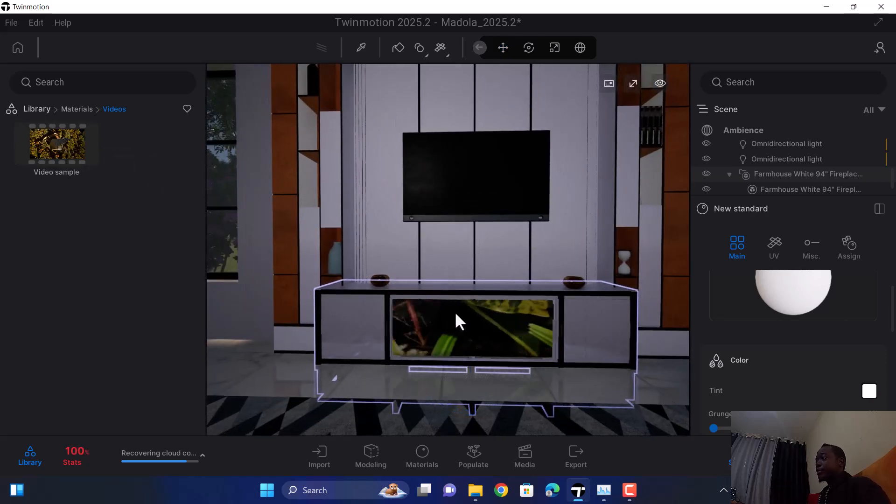
click(455, 312)
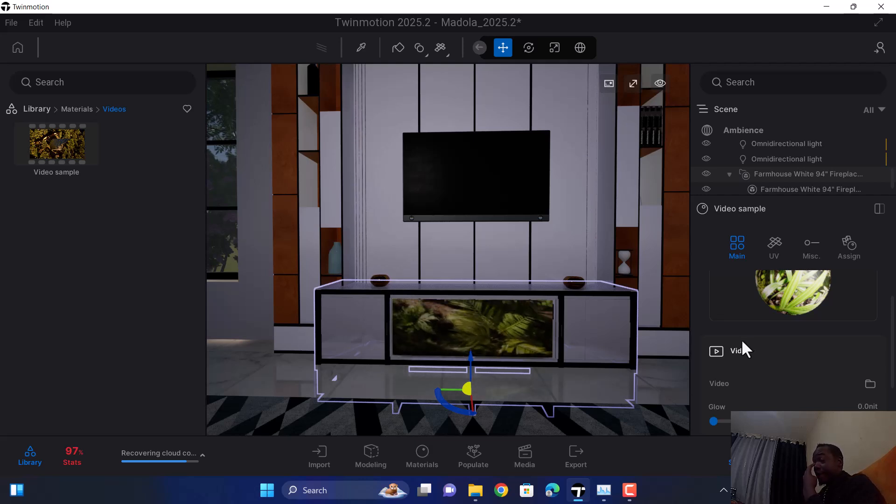
scroll(727, 367, down, 2)
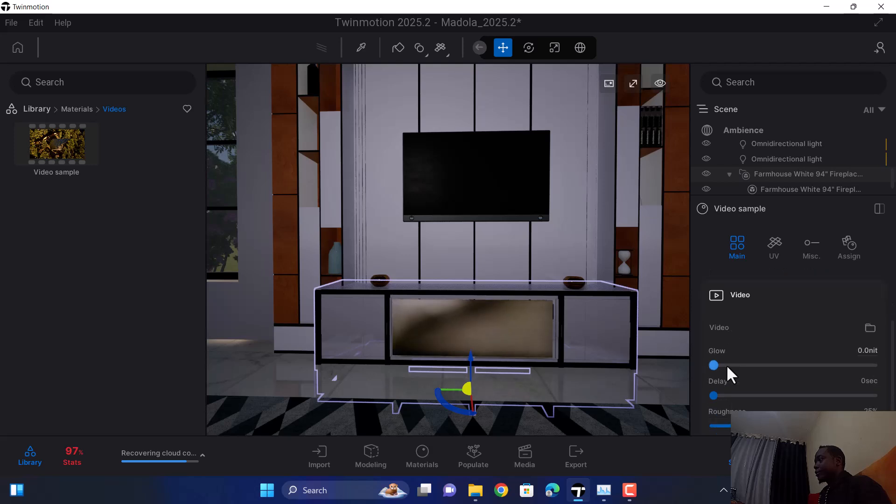
scroll(725, 365, down, 1)
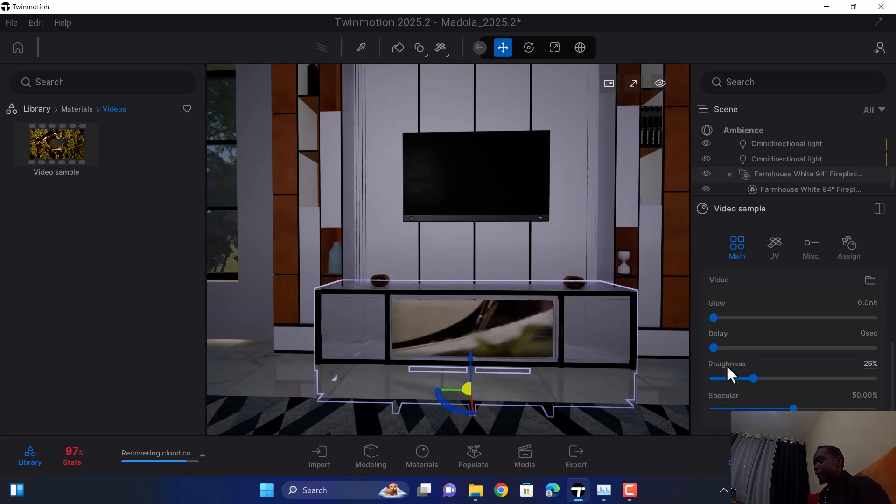
scroll(726, 356, up, 3)
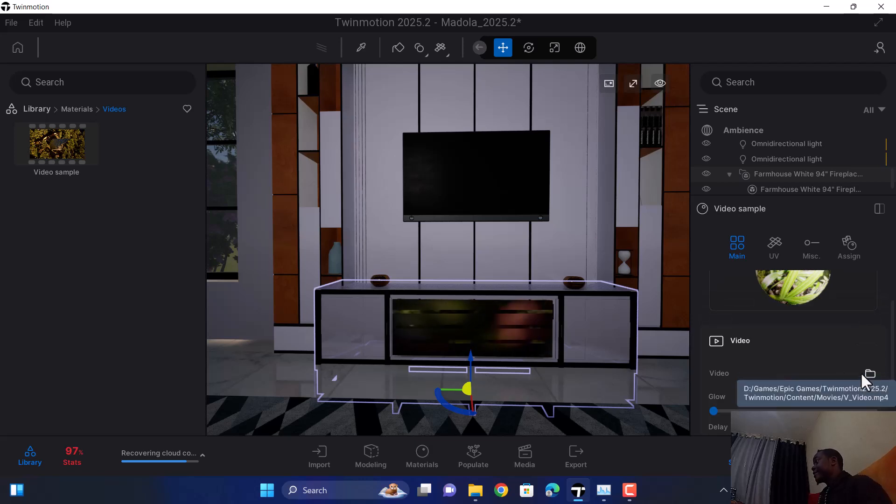
Replace the fireplace panel material's video with 1104.mp4 from the Capcut folder on Local Disk (E:).
click(871, 374)
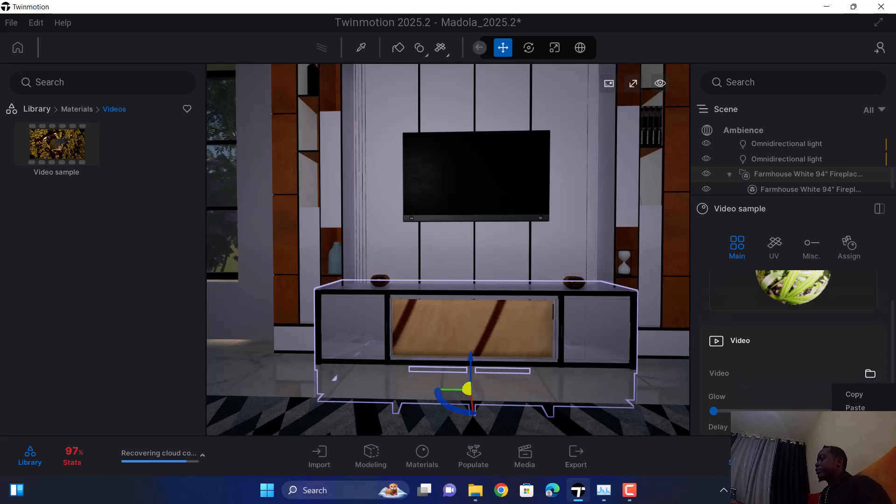
click(857, 422)
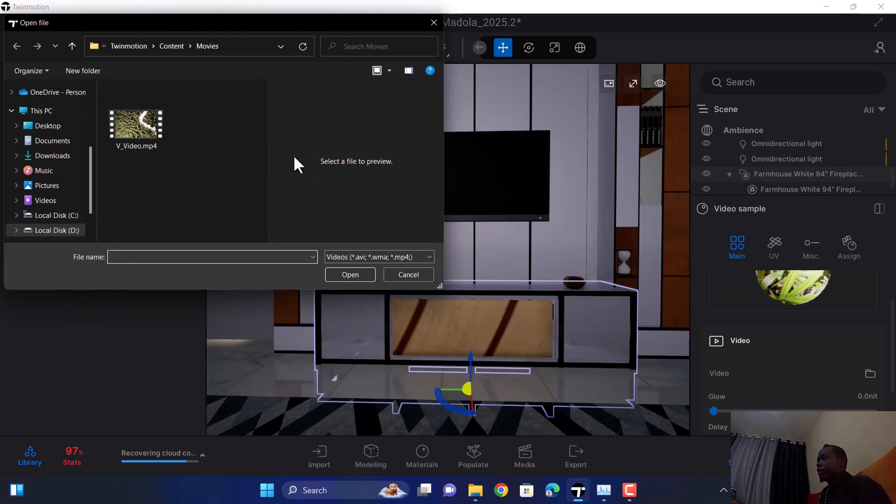
scroll(75, 162, down, 2)
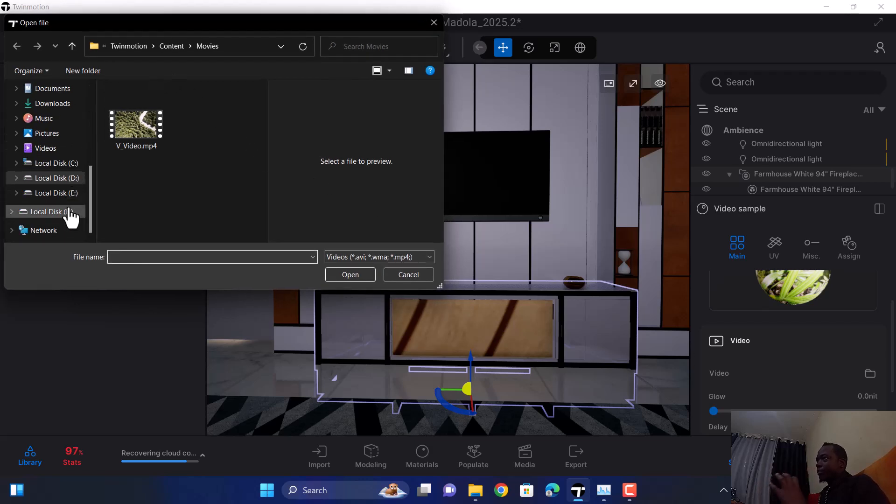
click(67, 193)
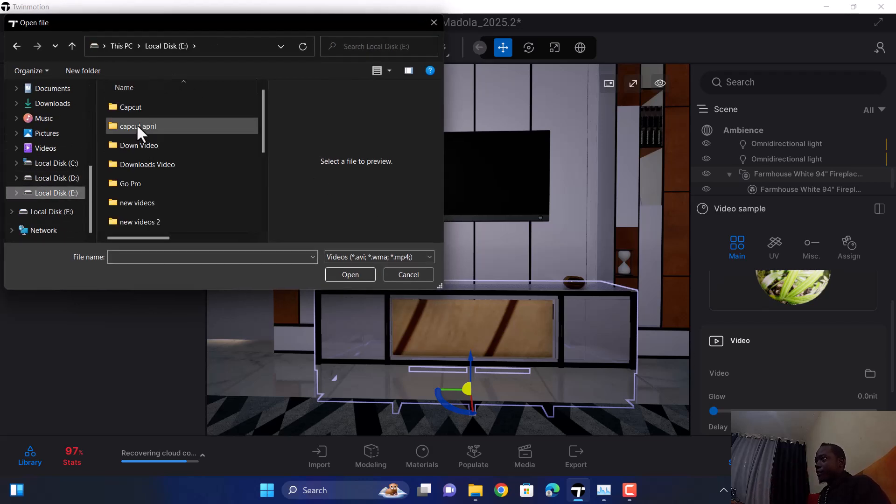
double_click(135, 109)
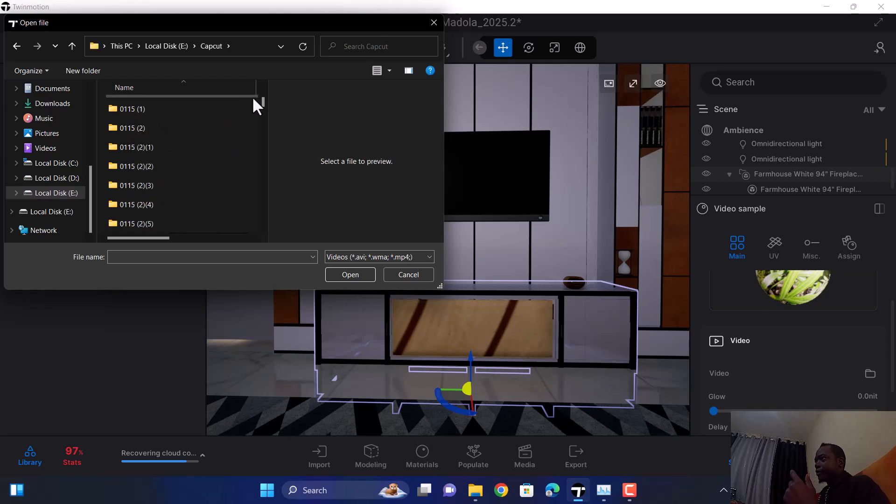
drag(262, 105, 291, 247)
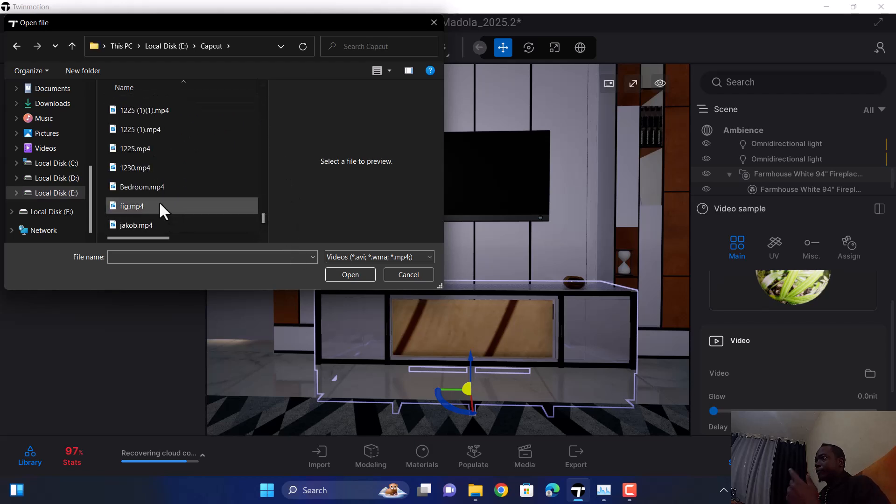
scroll(159, 201, up, 5)
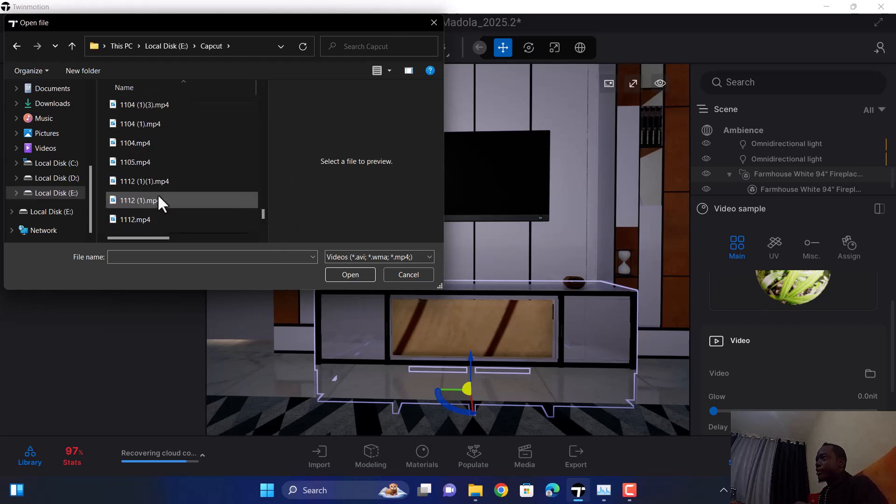
click(131, 144)
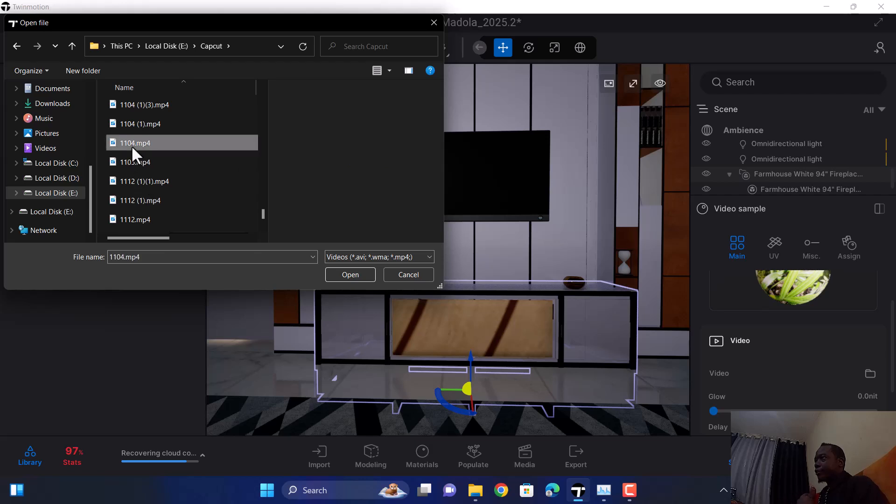
click(361, 275)
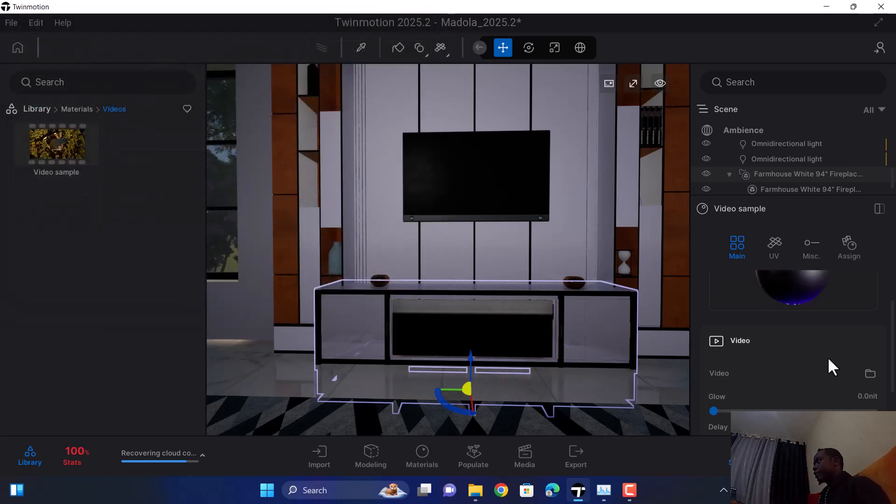
Examine the fireplace panel material's main video settings and its UV mapping rotation and scale.
scroll(511, 323, down, 5)
scroll(512, 323, up, 5)
scroll(770, 349, down, 3)
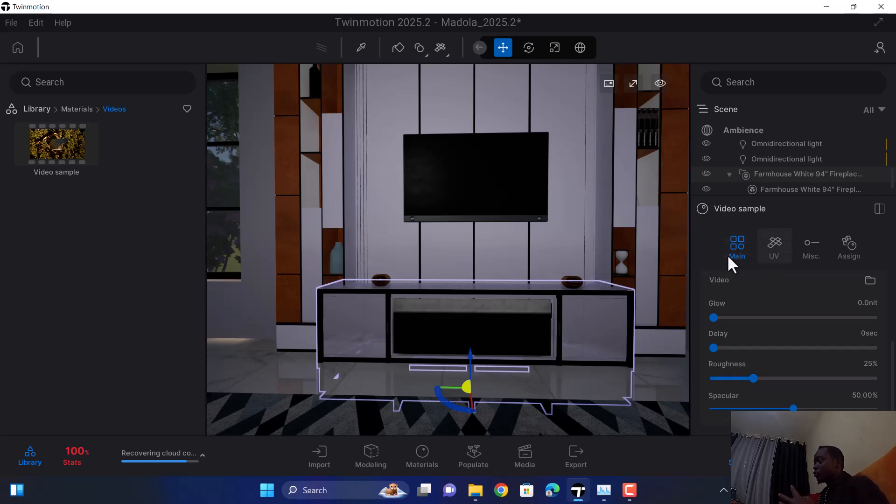
click(767, 251)
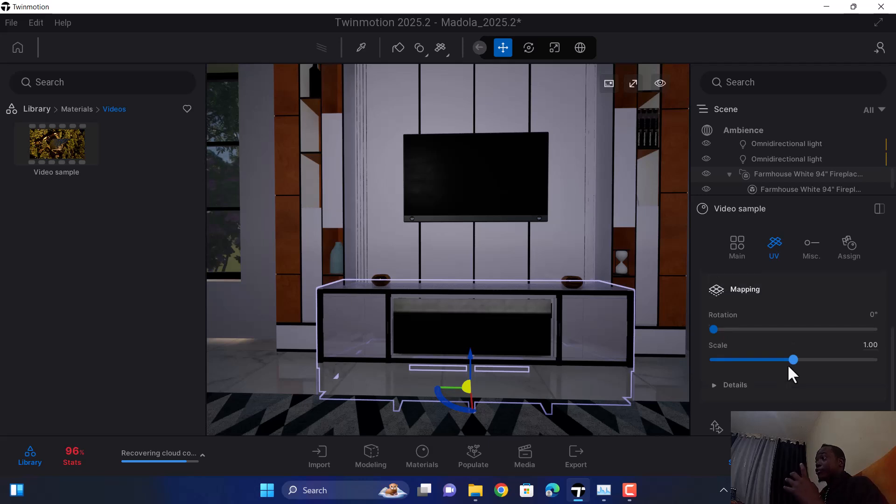
scroll(769, 357, up, 1)
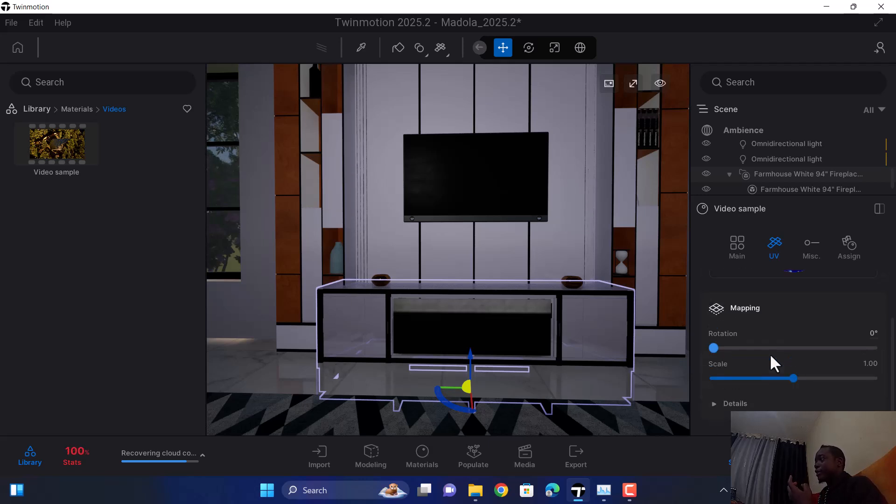
scroll(763, 339, up, 1)
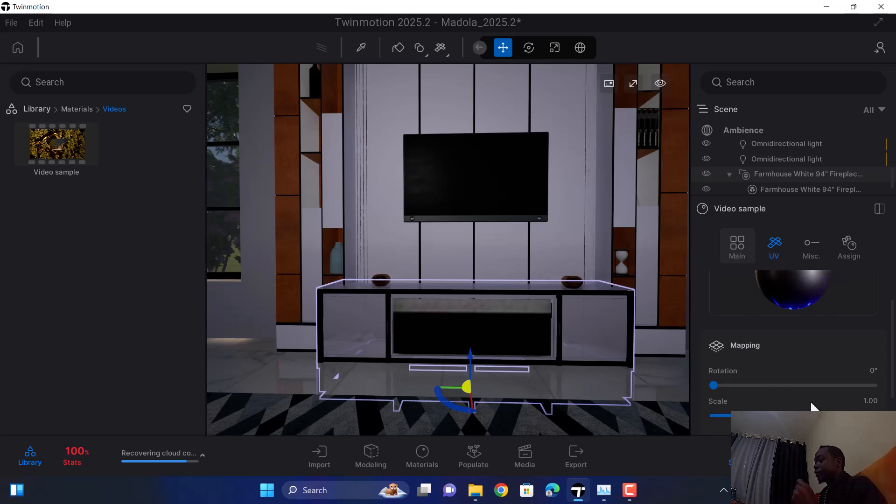
click(736, 246)
click(776, 251)
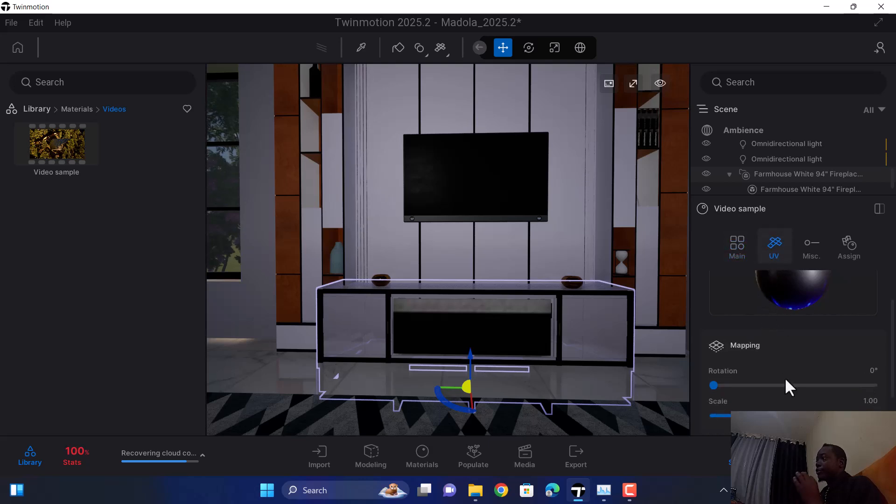
Set the UV mapping scale of the fireplace panel's video material to 0.52.
scroll(785, 378, down, 2)
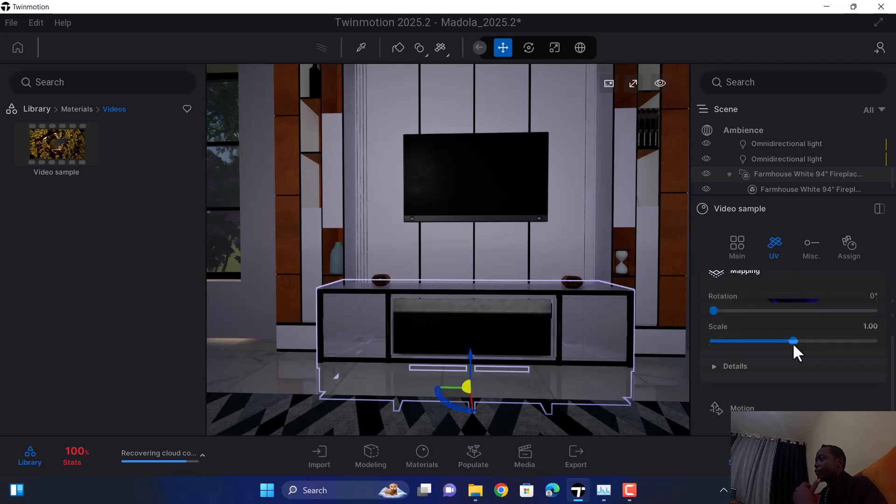
click(871, 326)
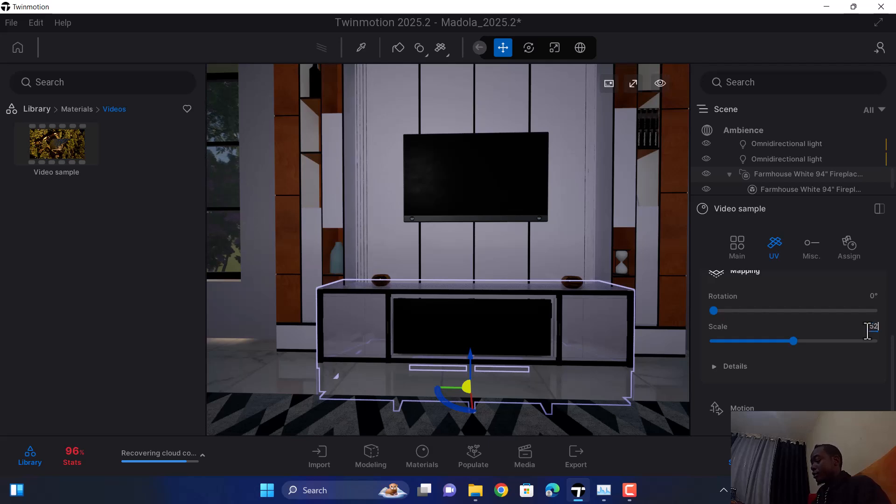
key(Return)
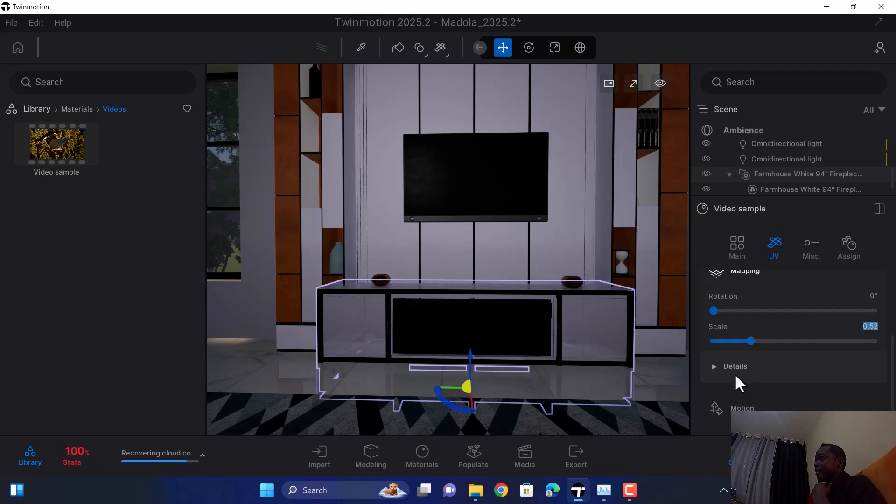
Expand the detailed UV mapping settings and set the fireplace video's Offset X to -0.32.
click(719, 367)
scroll(740, 343, down, 1)
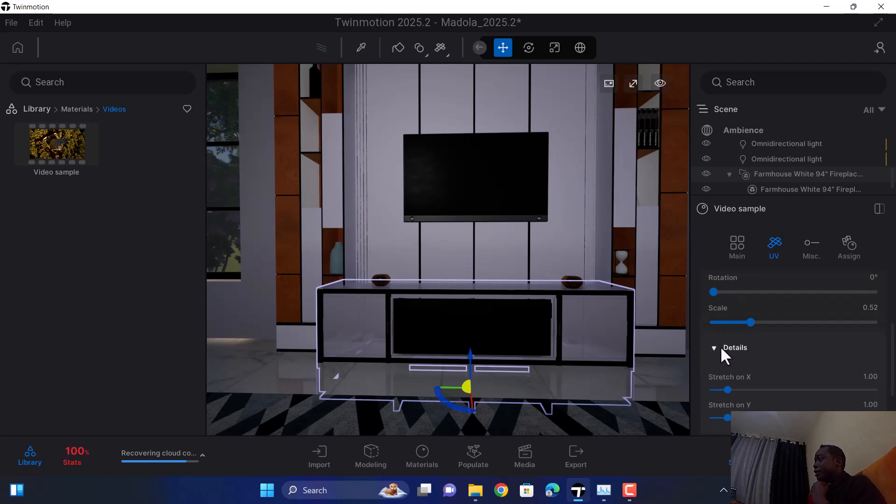
scroll(724, 346, down, 3)
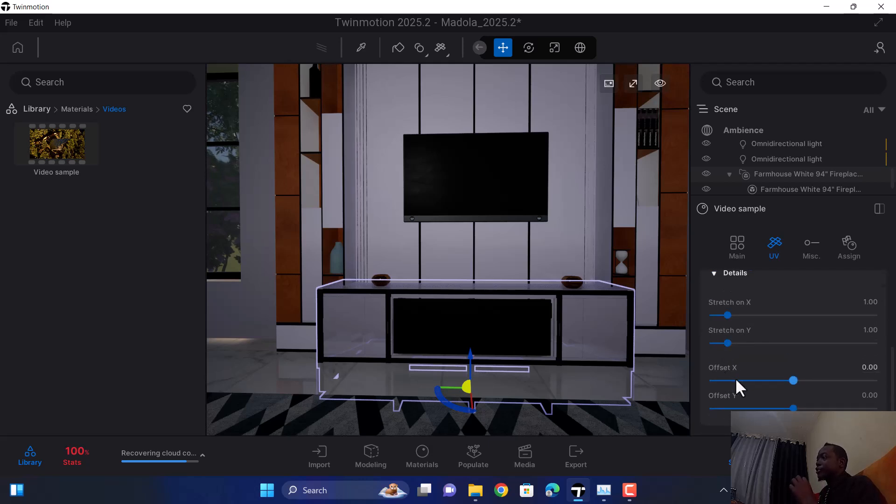
click(868, 370)
text(0.10)
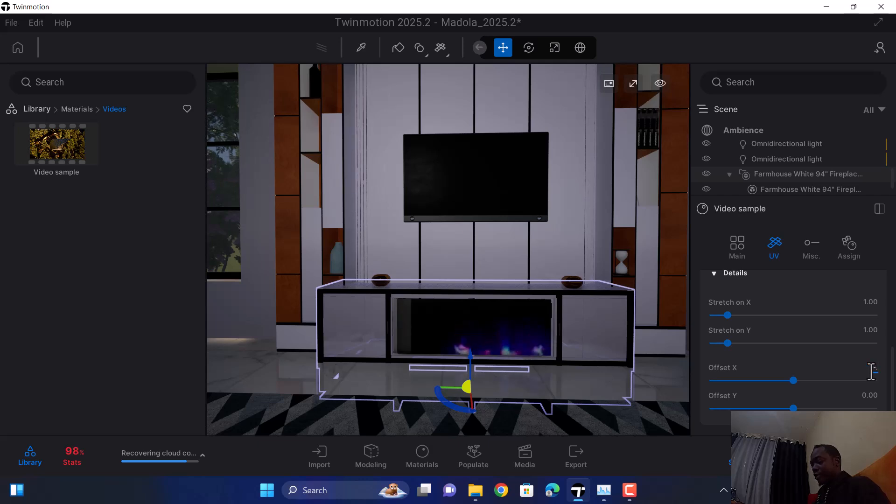
text(2)
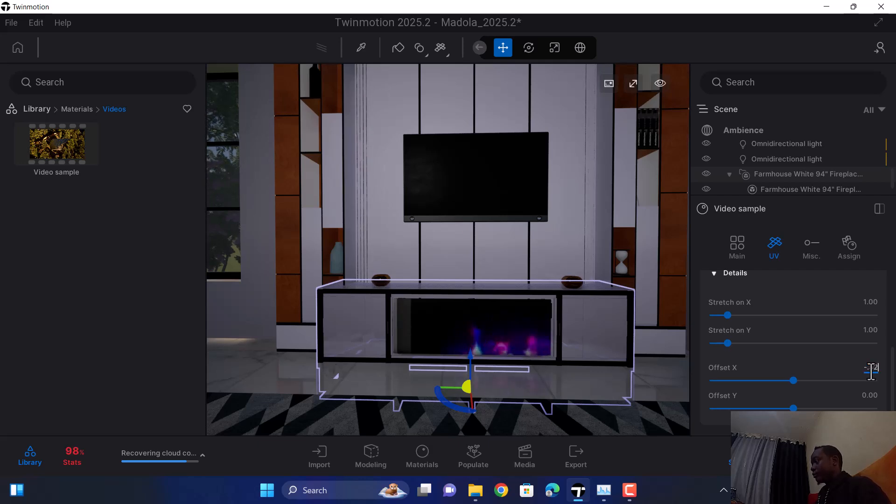
key(Return)
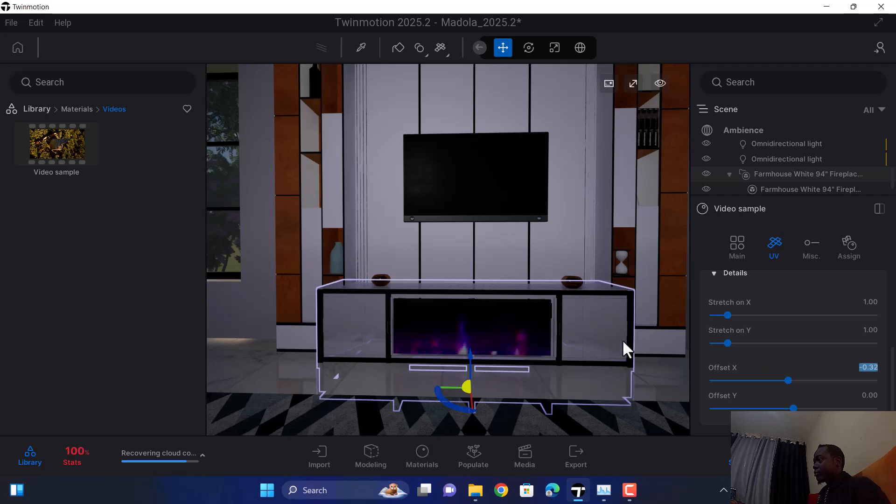
Set the fireplace video's Offset Y to 0.04.
click(869, 395)
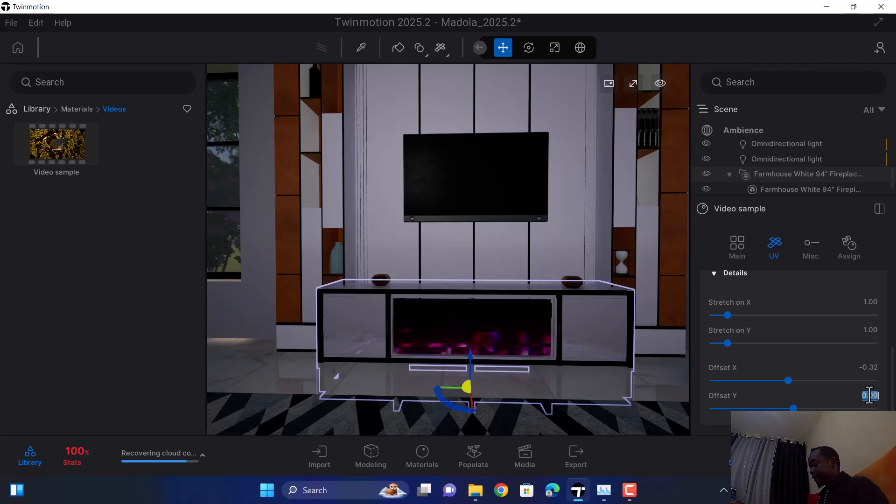
text(.0)
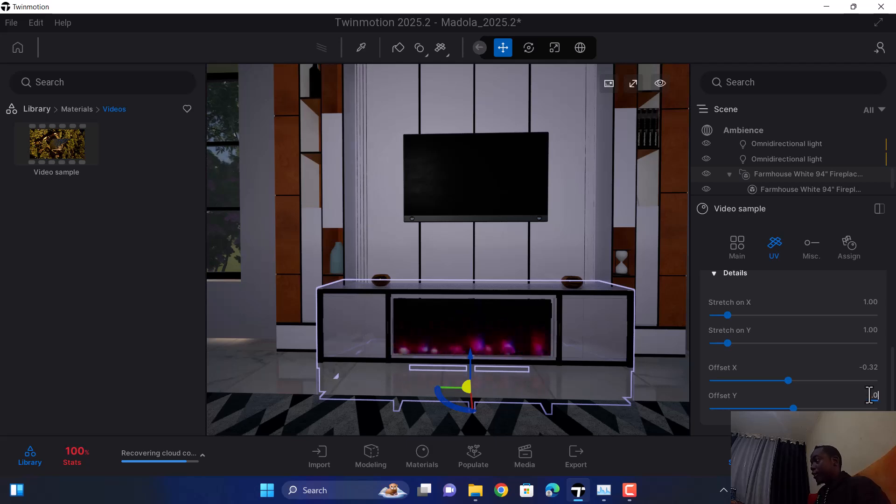
text(4)
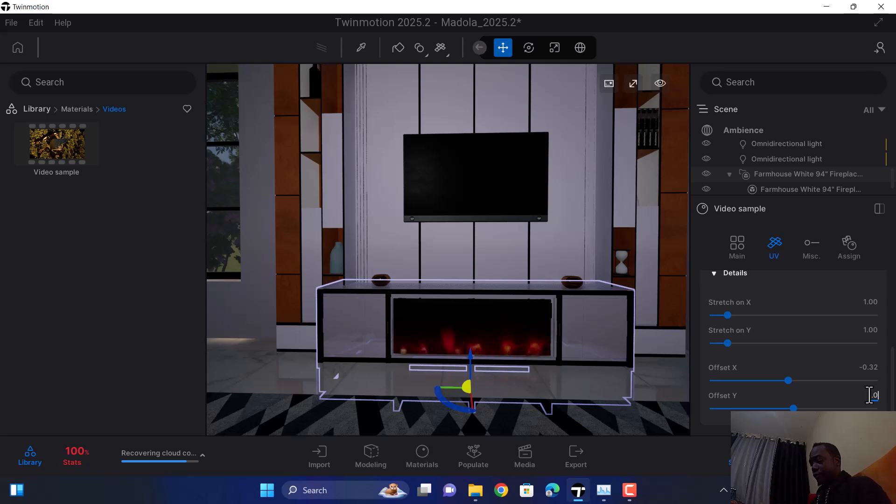
key(Return)
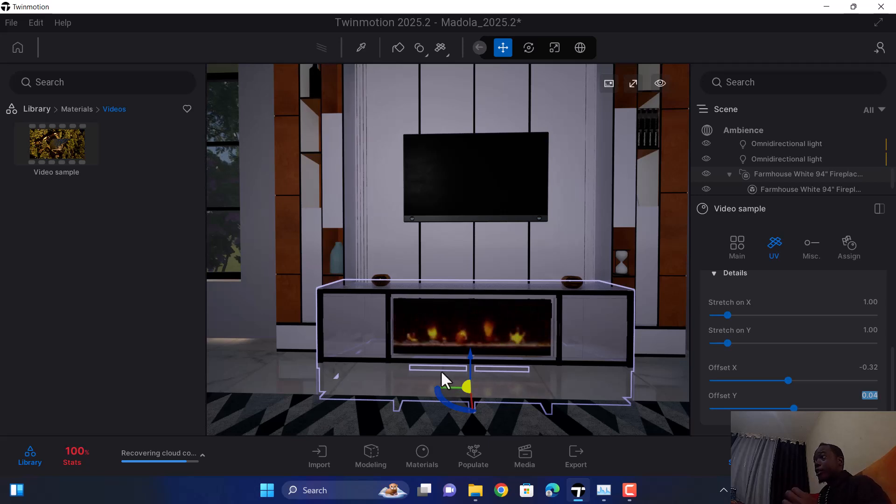
Examine the video playing on the fireplace panel up close and from across the living room.
scroll(441, 364, up, 3)
middle_drag(440, 370, 426, 357)
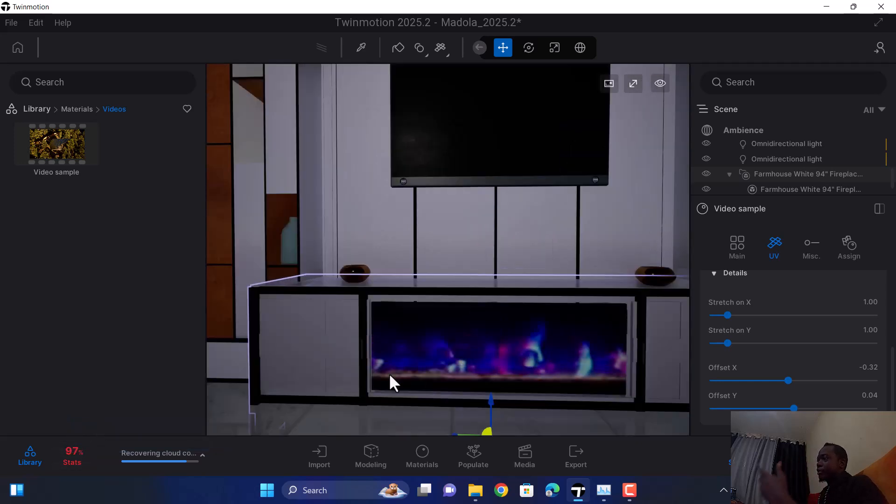
scroll(439, 378, down, 5)
scroll(436, 369, down, 5)
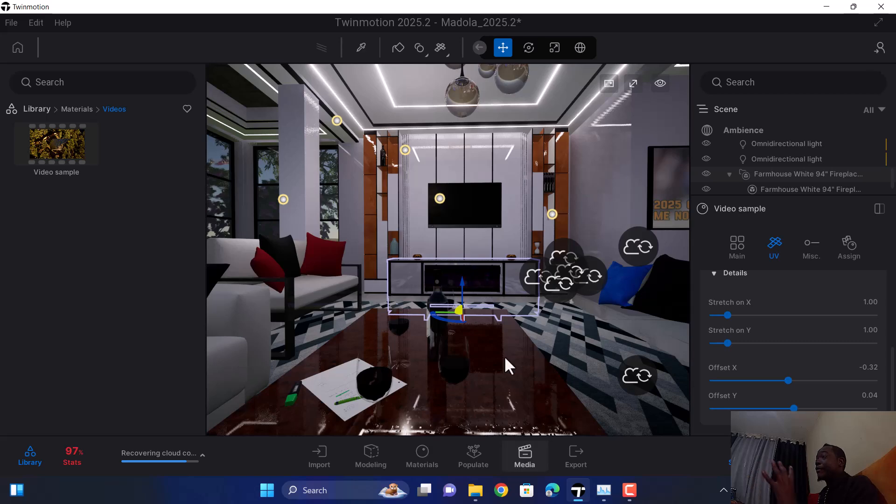
scroll(498, 341, down, 3)
scroll(498, 341, up, 5)
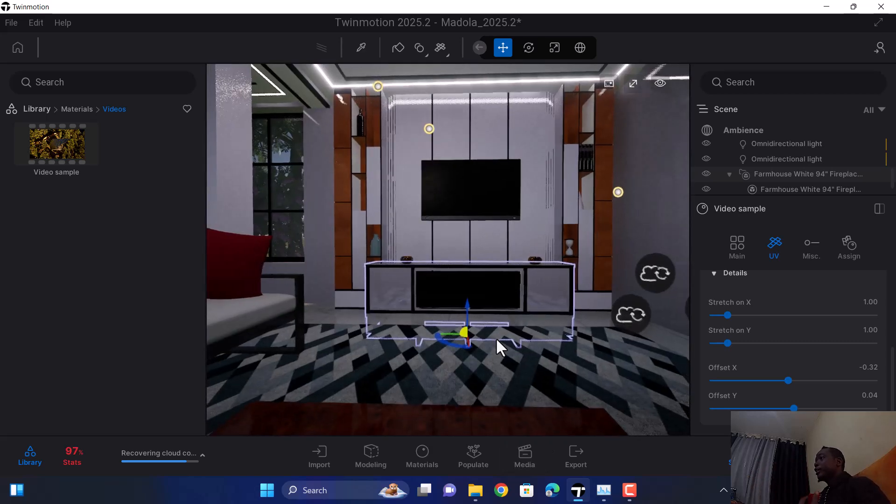
scroll(470, 323, down, 3)
scroll(481, 320, down, 2)
scroll(481, 319, up, 4)
scroll(481, 319, up, 4)
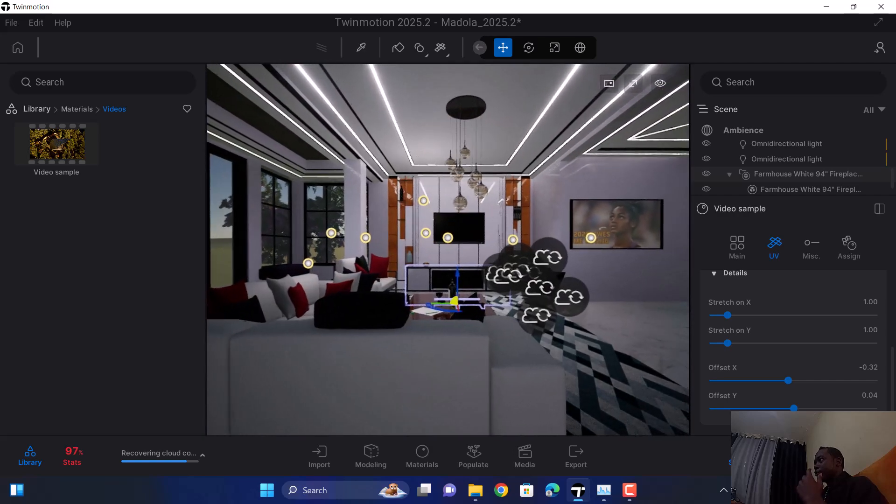
Examine the framed screen and the large wall picture beside the TV wall from several viewpoints around the living room.
scroll(459, 221, up, 2)
scroll(461, 216, down, 4)
right_drag(681, 192, 707, 192)
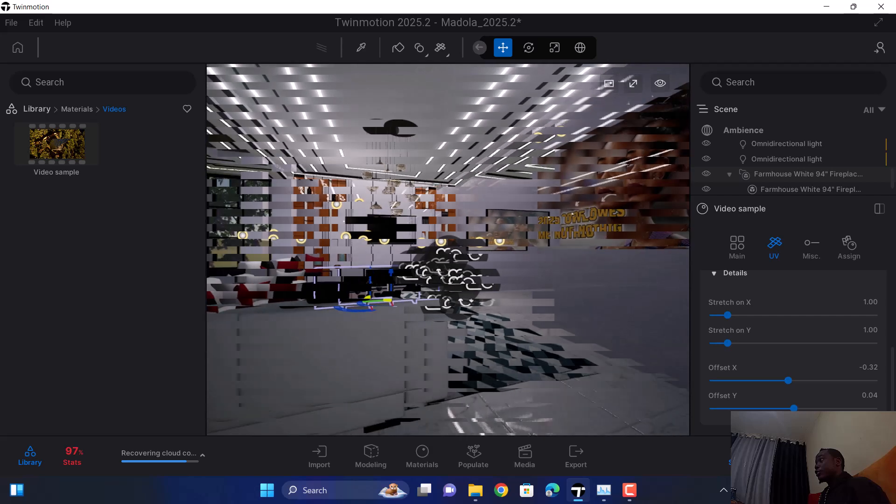
right_drag(654, 224, 681, 223)
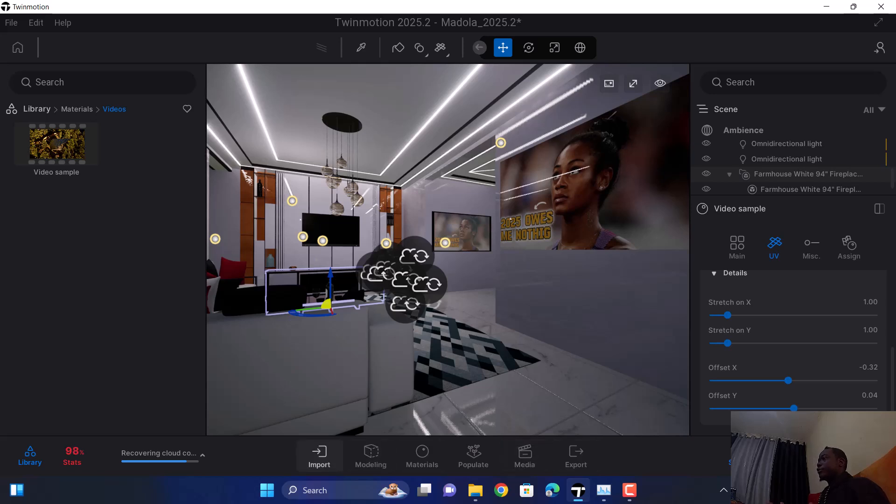
click(330, 282)
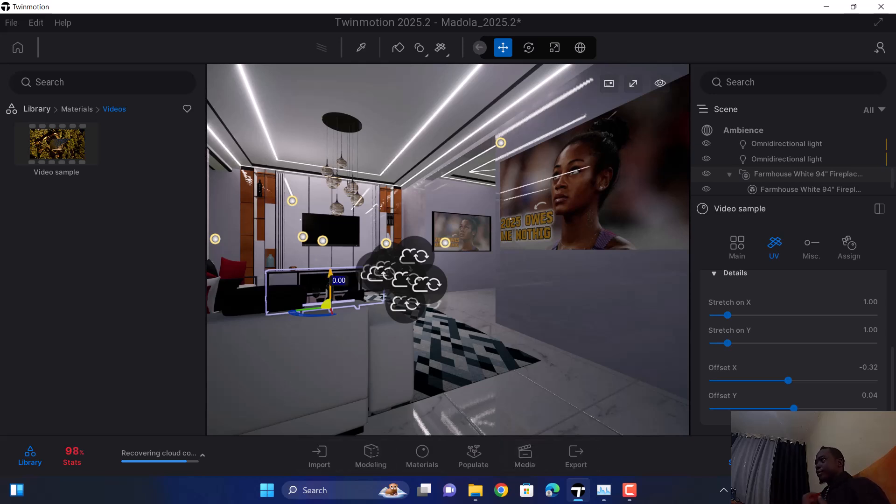
right_drag(330, 282, 395, 282)
scroll(411, 282, up, 3)
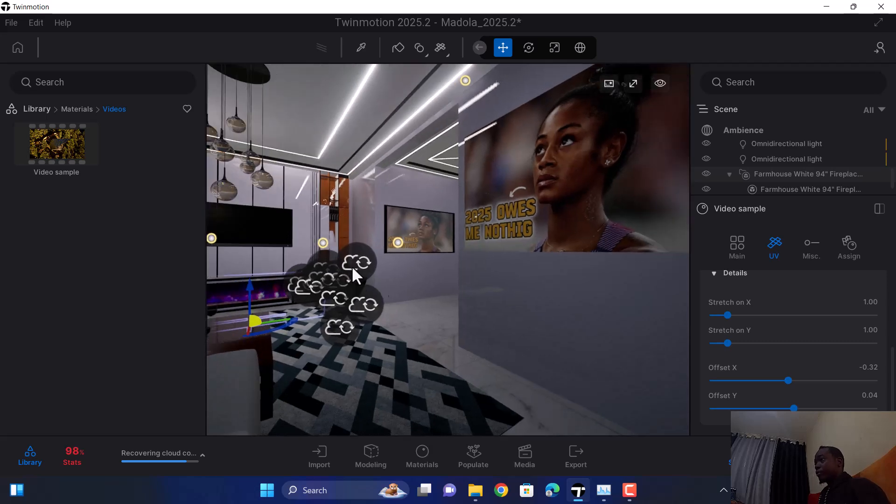
right_drag(334, 261, 269, 294)
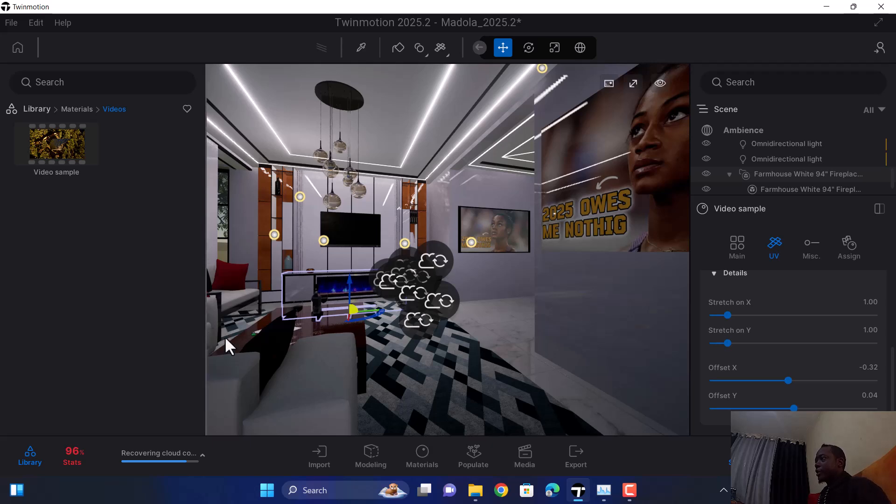
key(w)
right_drag(242, 308, 266, 307)
right_drag(229, 280, 275, 291)
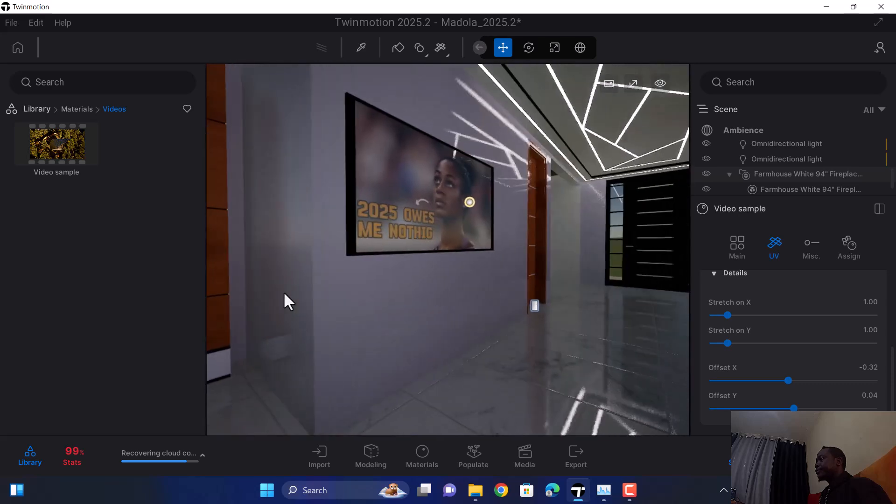
scroll(503, 297, down, 5)
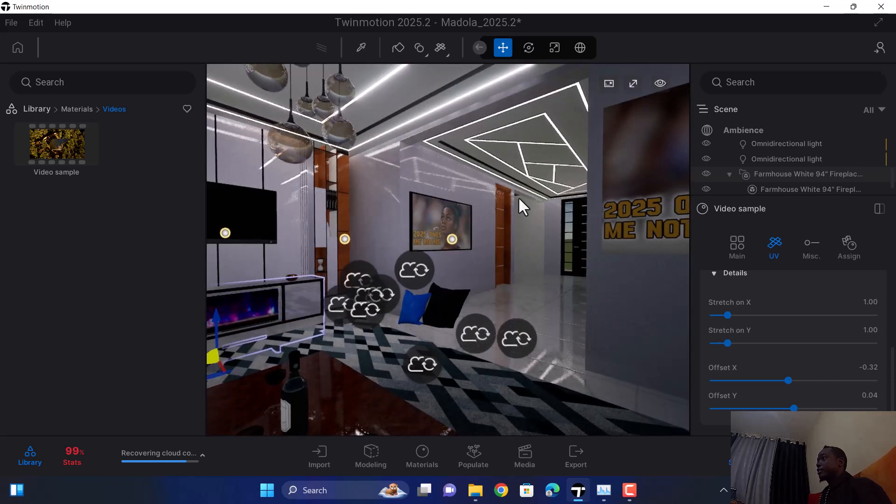
scroll(519, 196, up, 5)
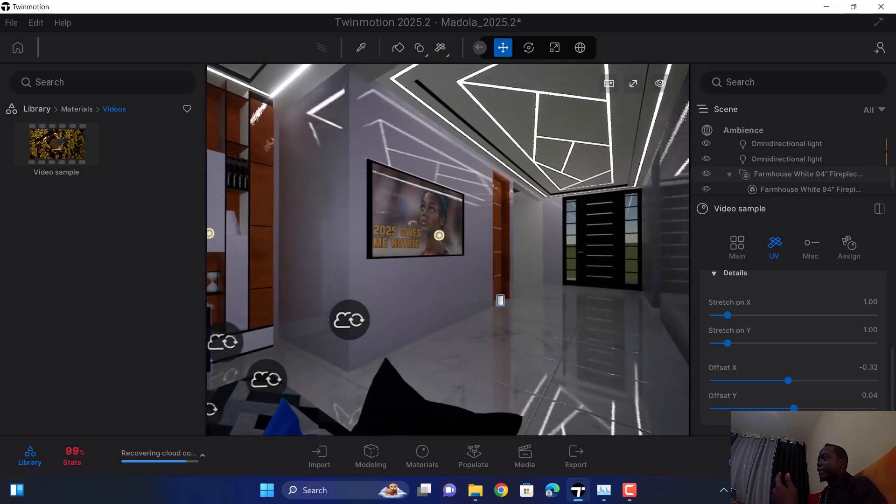
scroll(518, 190, down, 5)
scroll(519, 190, up, 5)
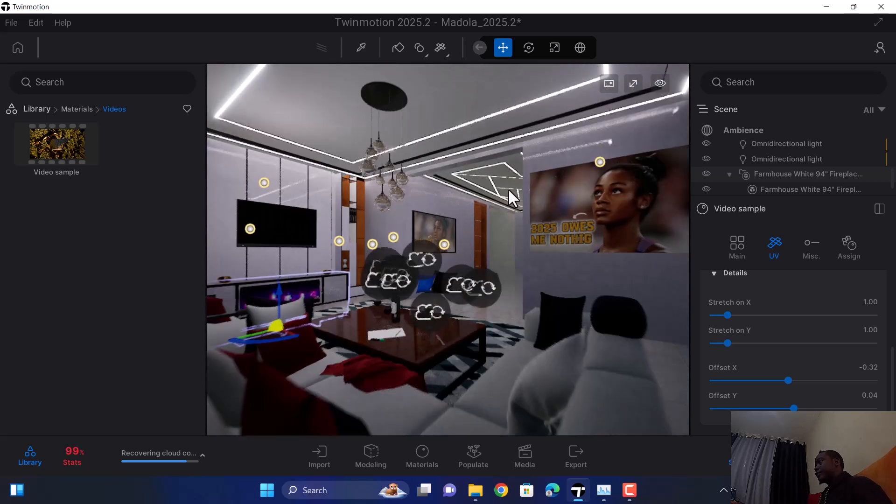
scroll(507, 192, up, 6)
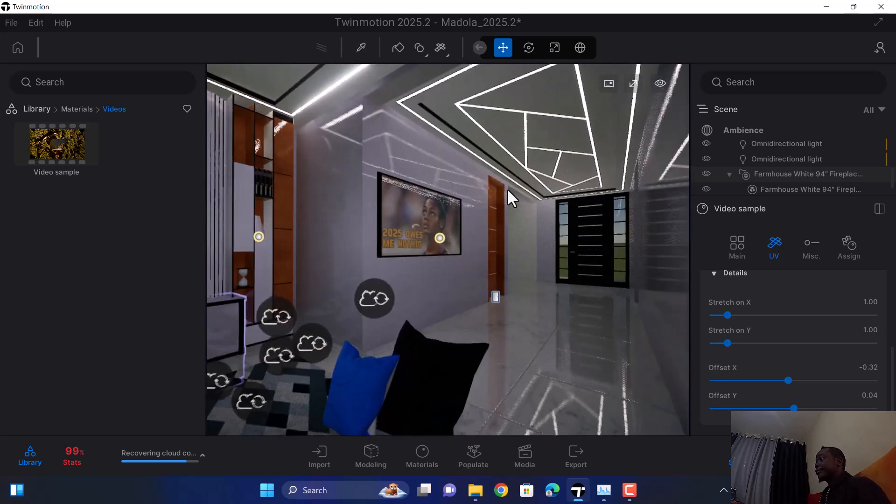
scroll(524, 241, up, 3)
Tour the corridor and the dining area, examining the round table, chairs and chandelier, and return to the living room.
middle_drag(517, 240, 364, 252)
right_drag(364, 253, 344, 275)
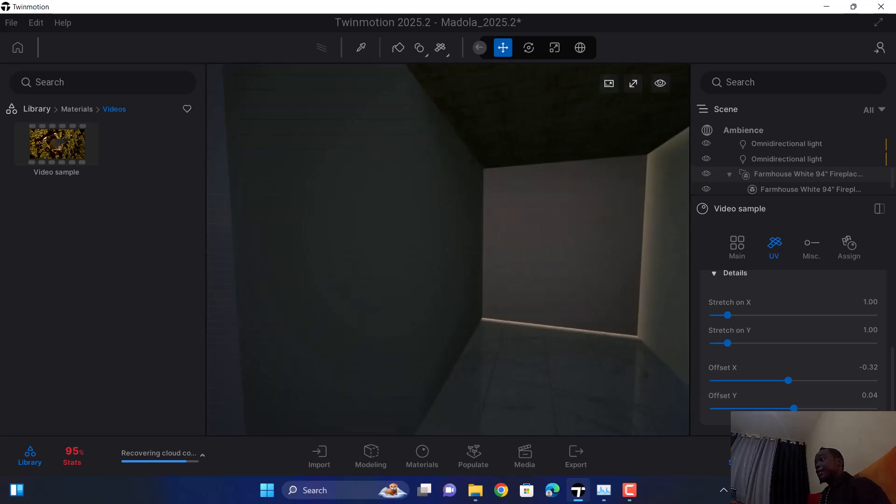
scroll(327, 267, down, 4)
right_drag(327, 267, 569, 318)
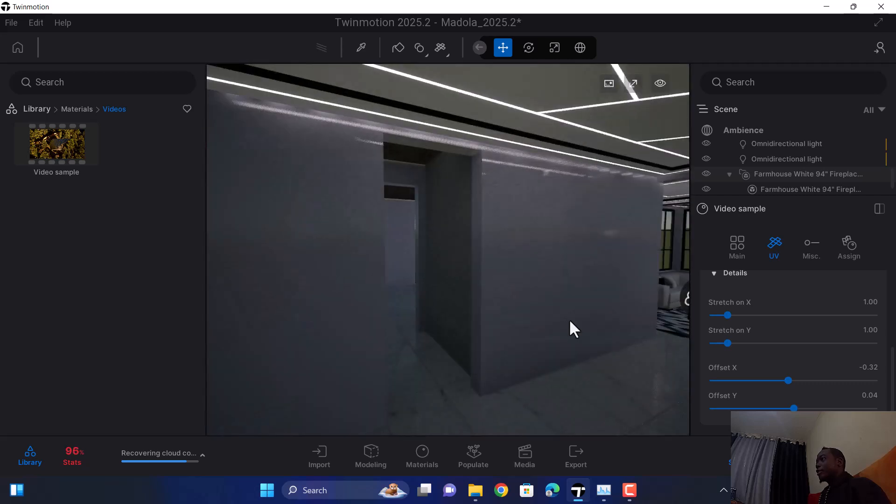
right_drag(449, 247, 579, 247)
scroll(496, 243, up, 3)
right_drag(434, 283, 366, 296)
scroll(501, 301, up, 3)
scroll(501, 301, down, 5)
scroll(367, 295, up, 3)
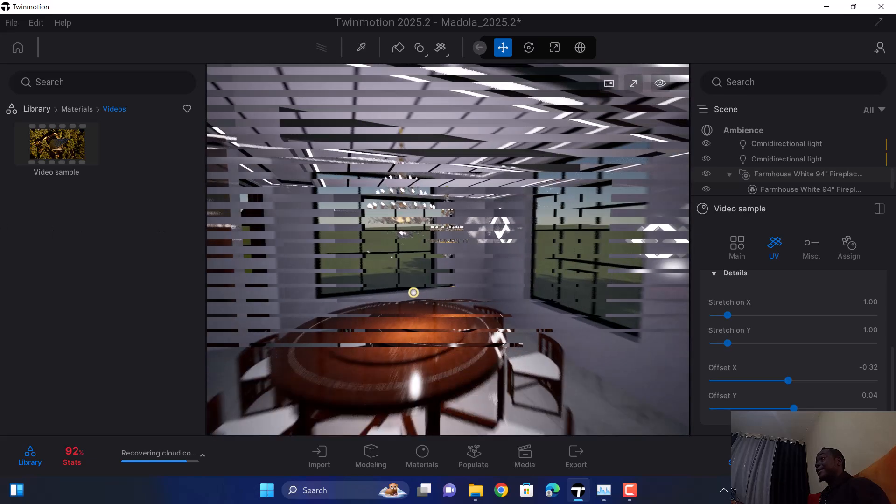
scroll(366, 295, down, 3)
right_drag(577, 145, 563, 180)
scroll(563, 181, up, 3)
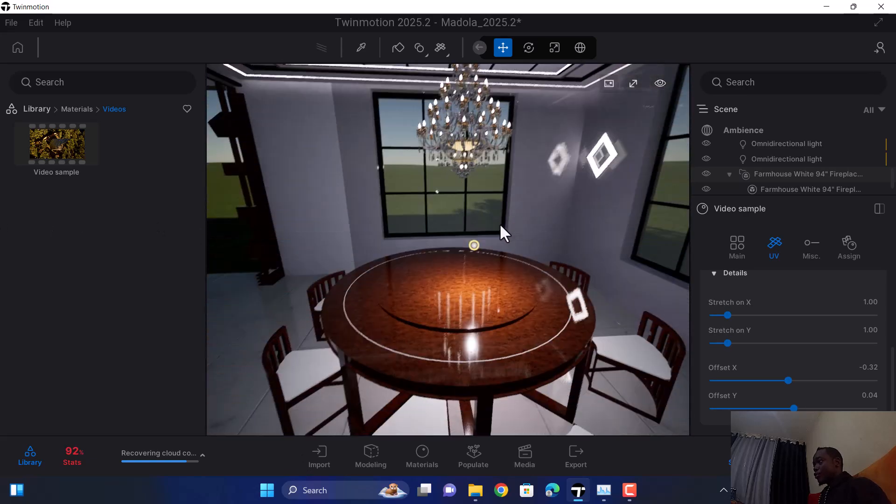
scroll(559, 183, down, 5)
scroll(450, 290, up, 3)
scroll(470, 251, down, 3)
scroll(465, 267, up, 5)
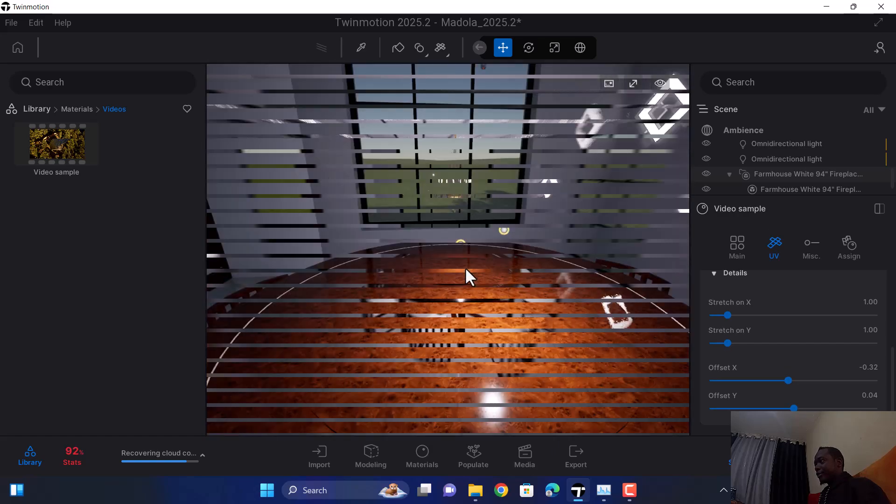
scroll(464, 267, down, 5)
middle_drag(446, 287, 399, 1)
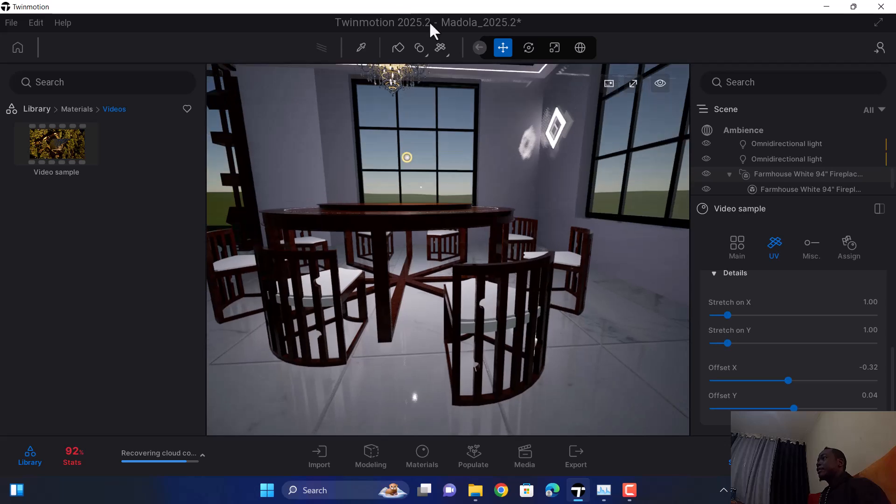
scroll(436, 193, down, 6)
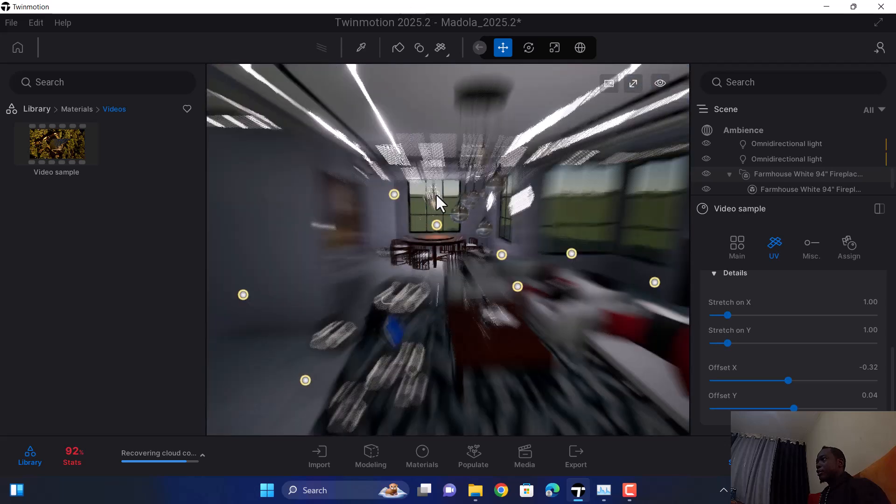
scroll(436, 193, up, 5)
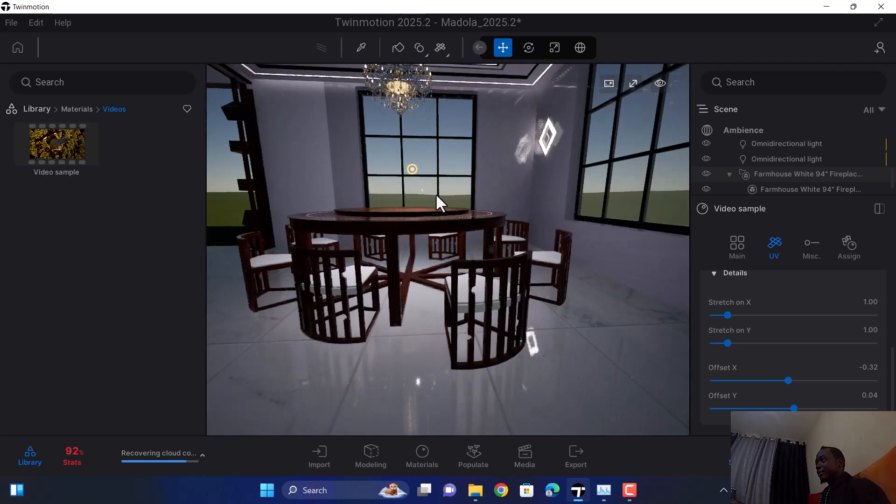
scroll(436, 193, down, 4)
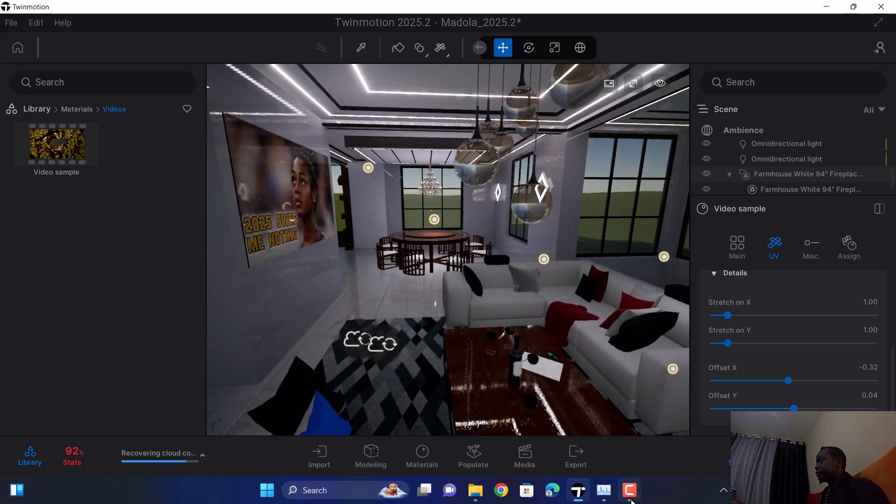
mouse_move(630, 492)
click(630, 491)
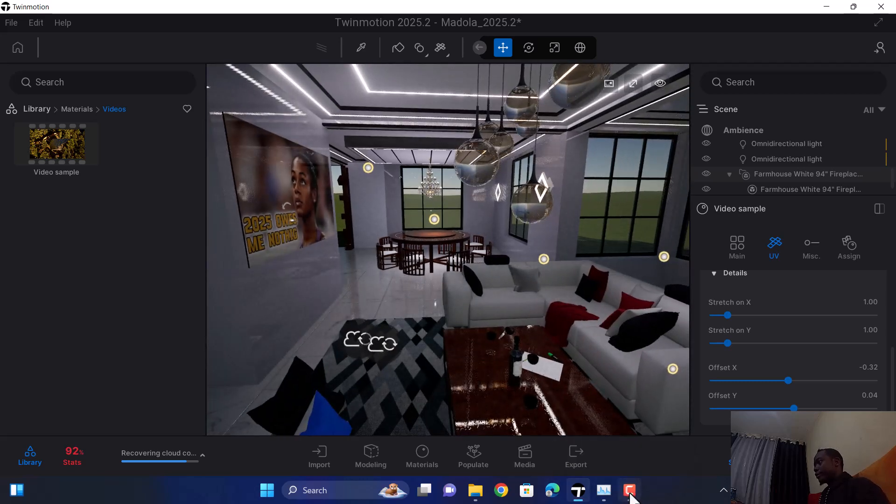